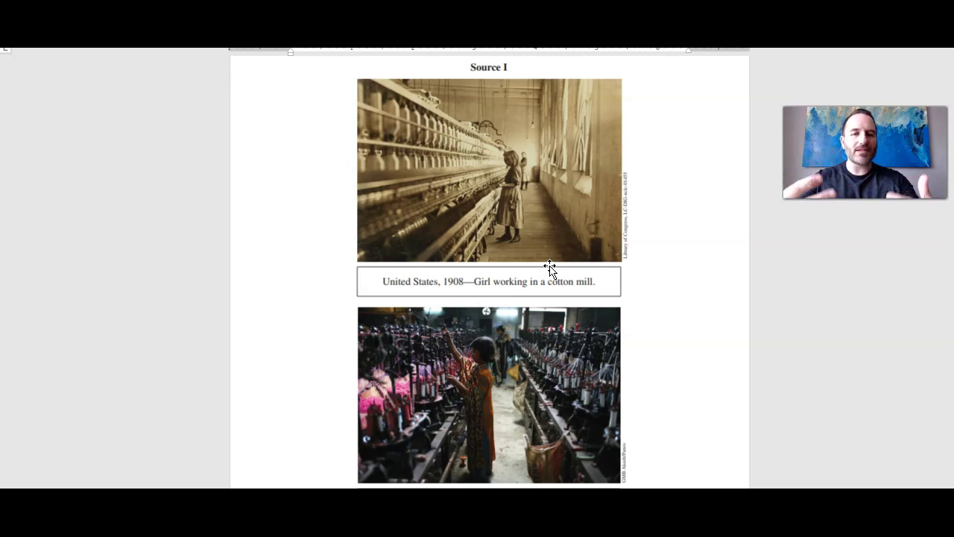
Scroll to the Source Summary below the Bangladesh 2008 textile factory caption and place the cursor in it
{"action": "scroll", "coordinate": [550, 269], "scroll_direction": "down", "scroll_amount": 2}
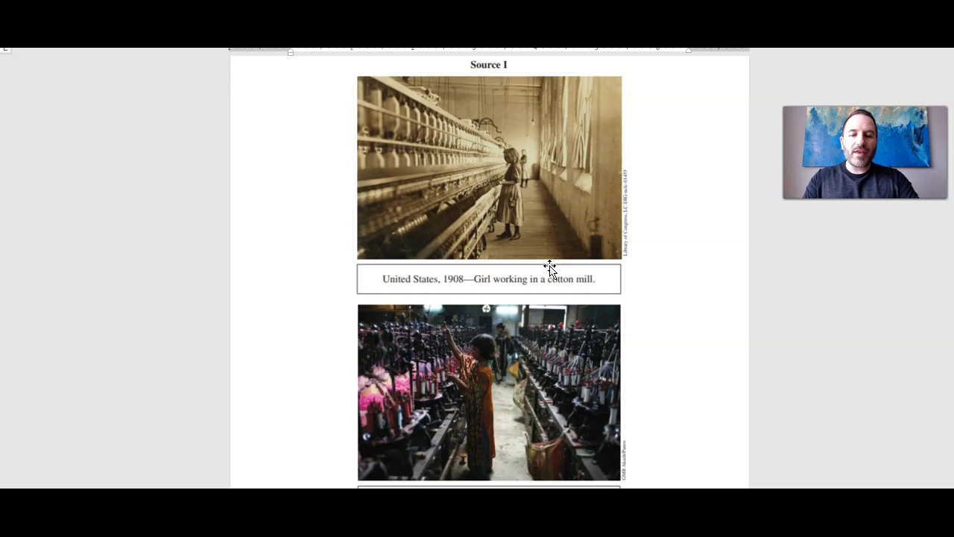
{"action": "scroll", "coordinate": [550, 269], "scroll_direction": "down", "scroll_amount": 1}
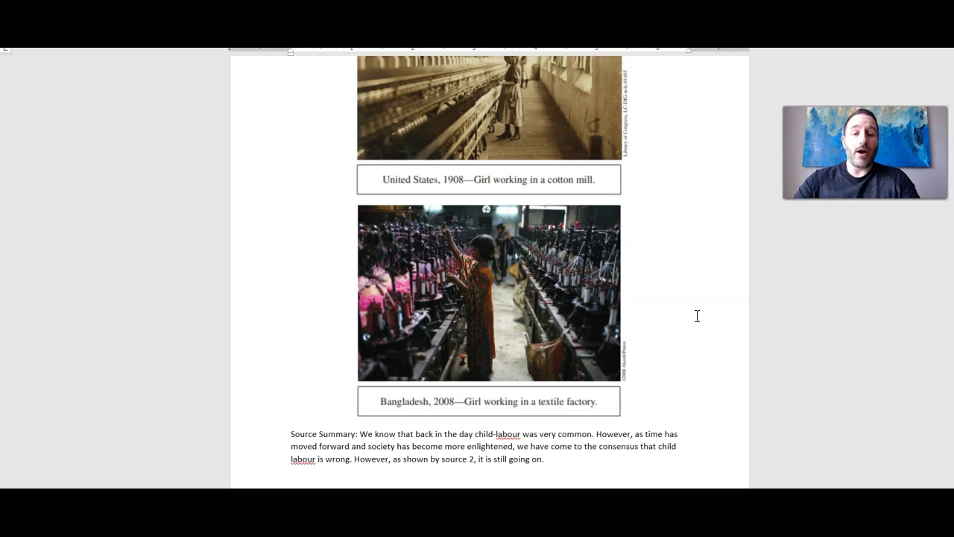
{"action": "scroll", "coordinate": [697, 317], "scroll_direction": "down", "scroll_amount": 4}
{"action": "left_click", "coordinate": [390, 298]}
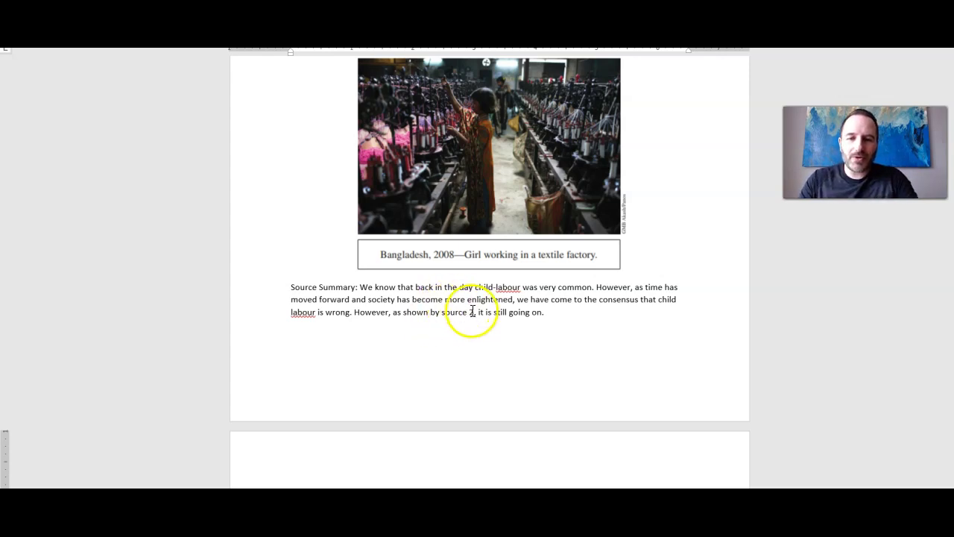
Replace 'source 2' in the Source Summary with 'the second part of the source'
{"action": "left_click_drag", "start_coordinate": [473, 313], "coordinate": [443, 311]}
{"action": "type", "text": "the seocnd"}
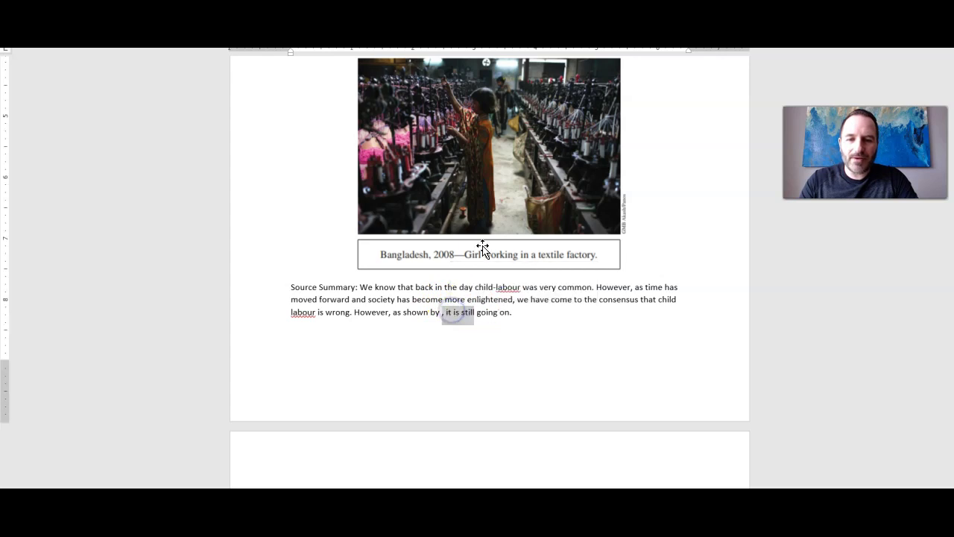
{"action": "type", "text": " part of the"}
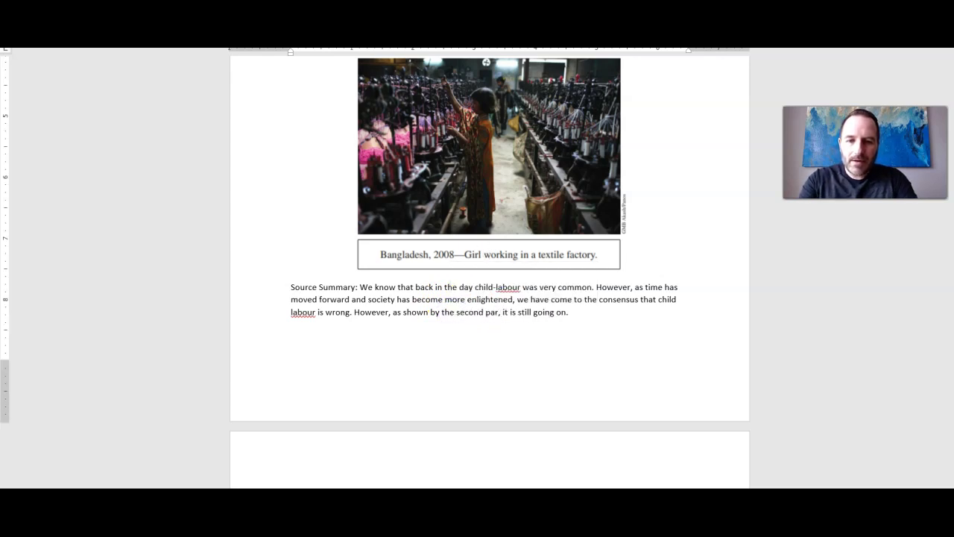
{"action": "type", "text": " source"}
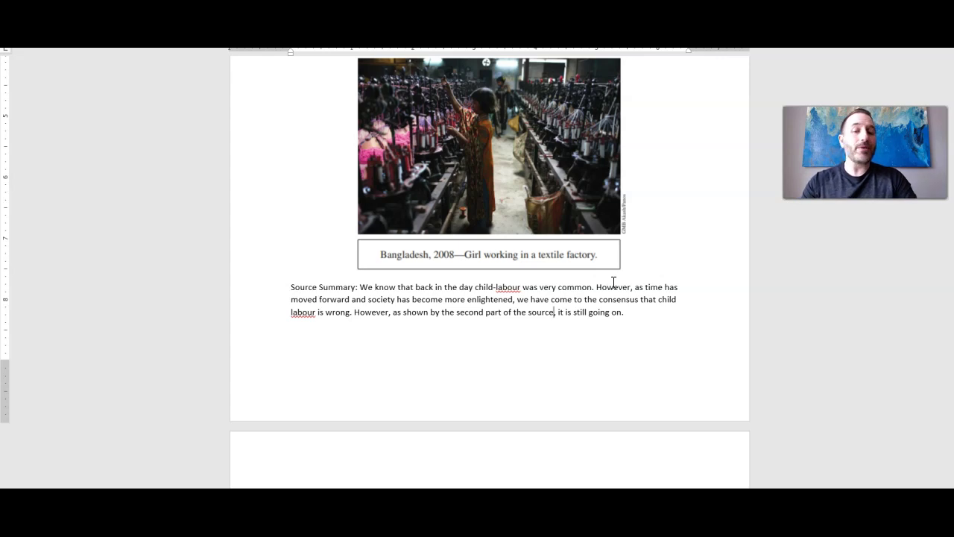
{"action": "scroll", "coordinate": [614, 282], "scroll_direction": "down", "scroll_amount": 6}
Scroll down to the Source 1 notes and the Role of Government paragraph
{"action": "scroll", "coordinate": [614, 282], "scroll_direction": "down", "scroll_amount": 2}
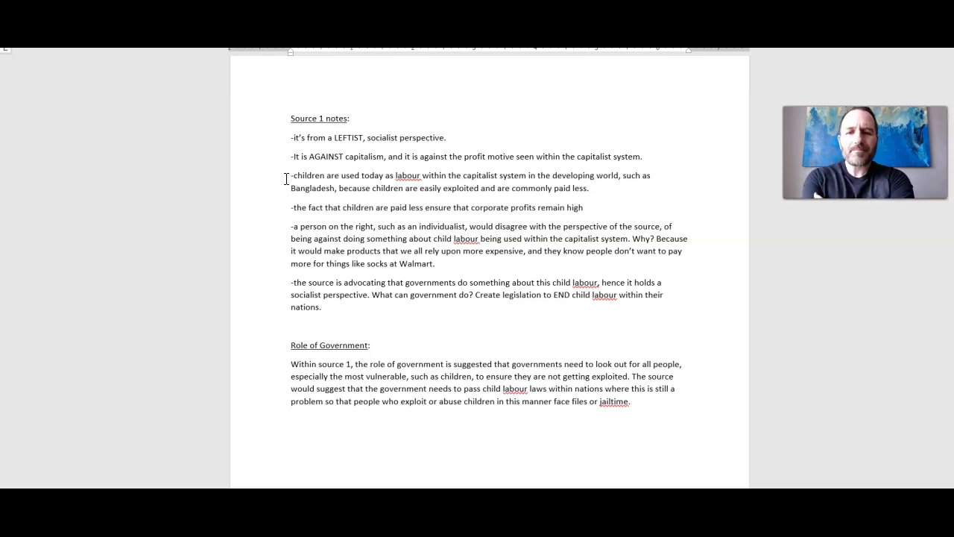
{"action": "left_click", "coordinate": [291, 196]}
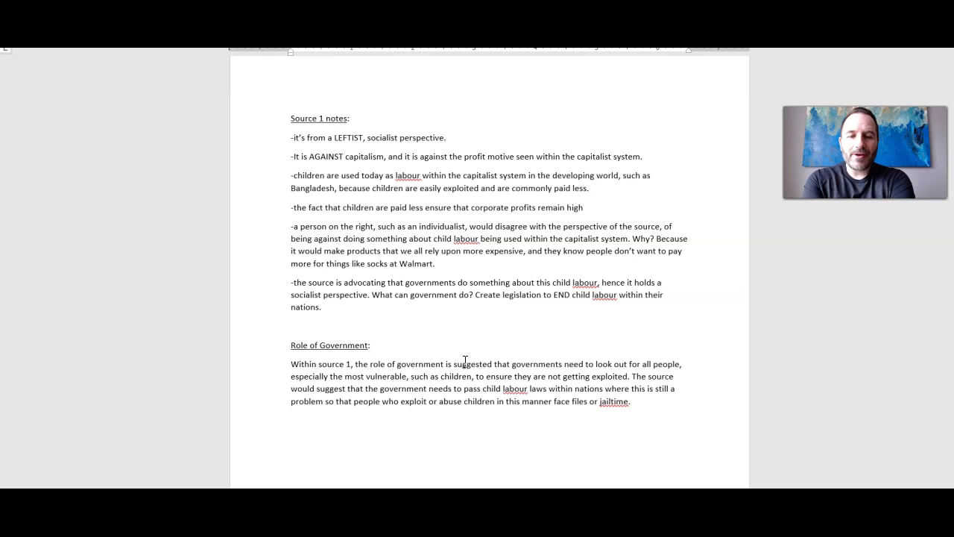
Correct 'files' to 'fines' and split 'jailtime' so the paragraph ends 'face fines or jail time.'
{"action": "double_click", "coordinate": [574, 403]}
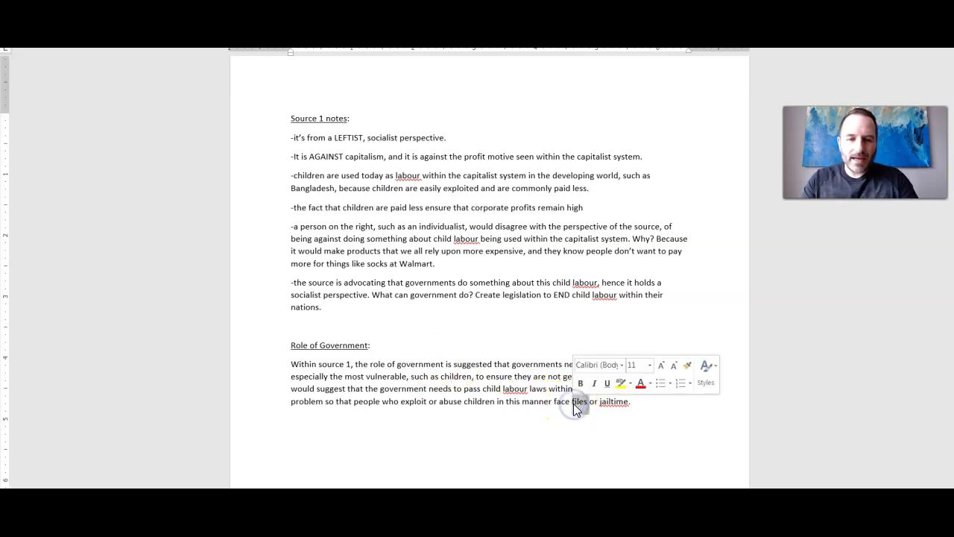
{"action": "key", "text": "BackSpace"}
{"action": "type", "text": "fines"}
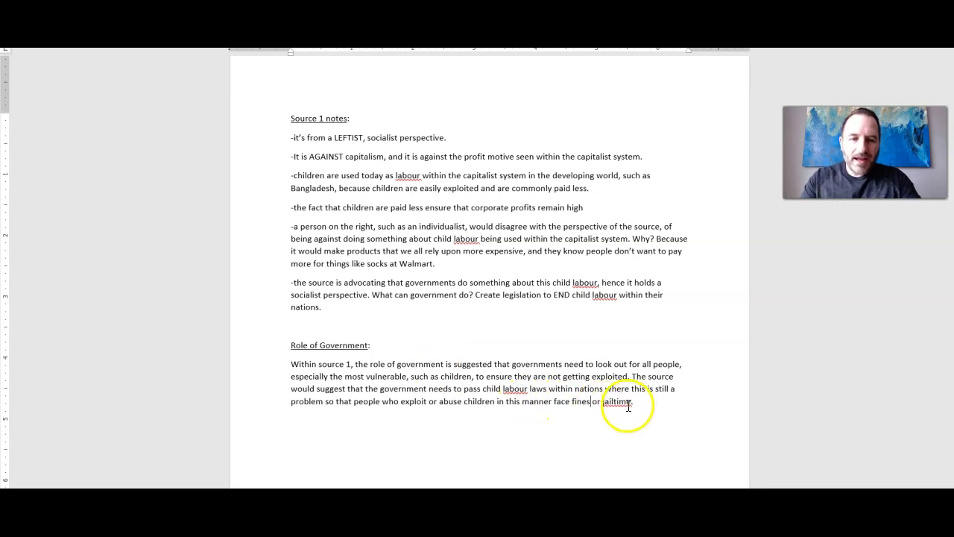
{"action": "left_click", "coordinate": [617, 401]}
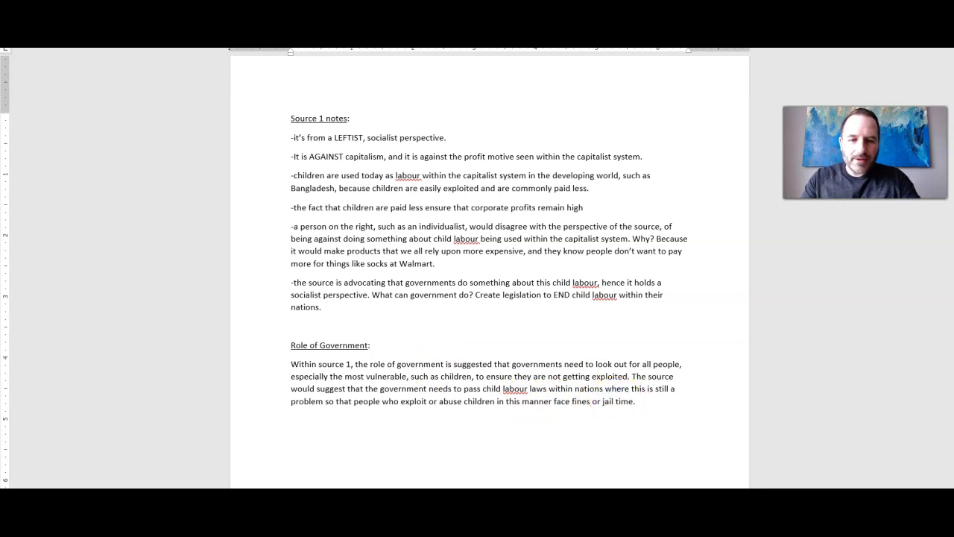
{"action": "left_click", "coordinate": [636, 401]}
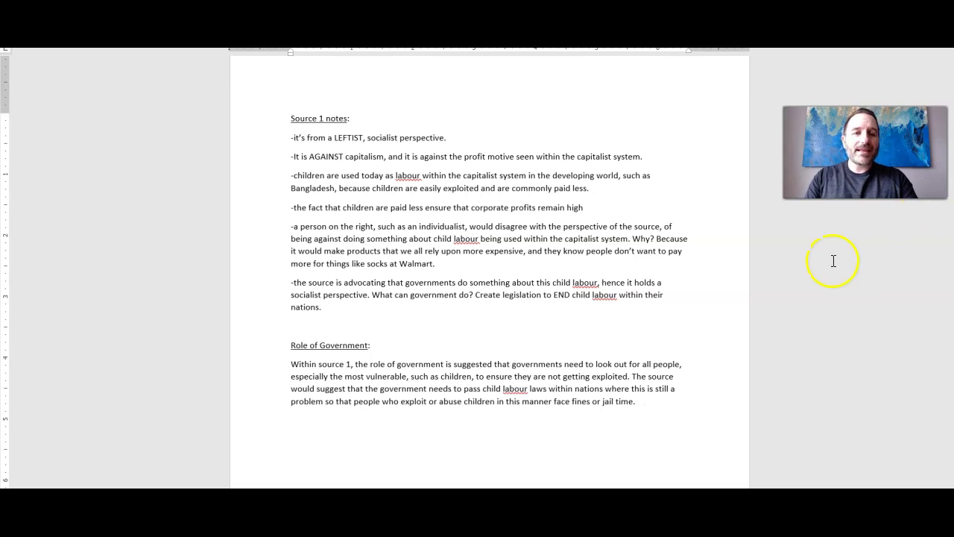
Create a new blank document, snap it to the right half, and place the cursor at its top
{"action": "left_click", "coordinate": [266, 240]}
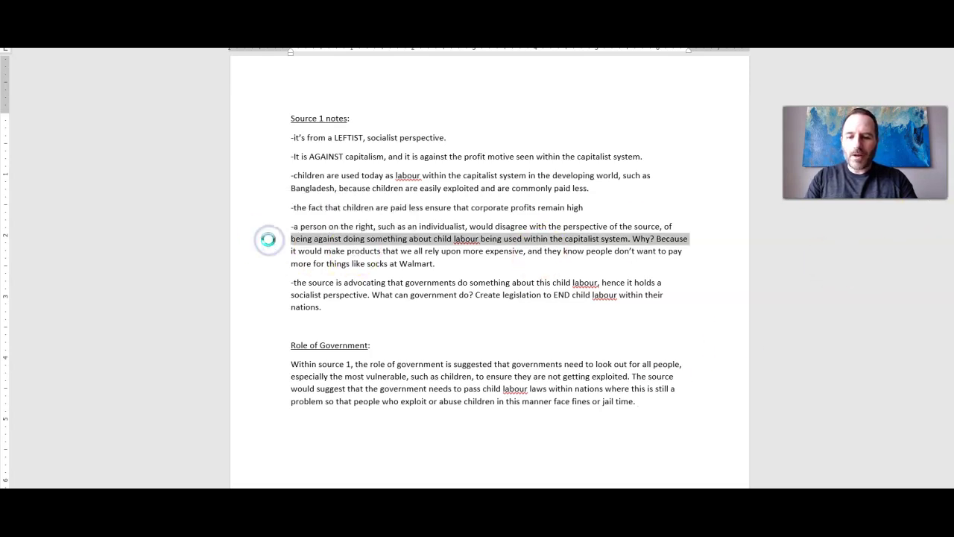
{"action": "key", "text": "ctrl+n"}
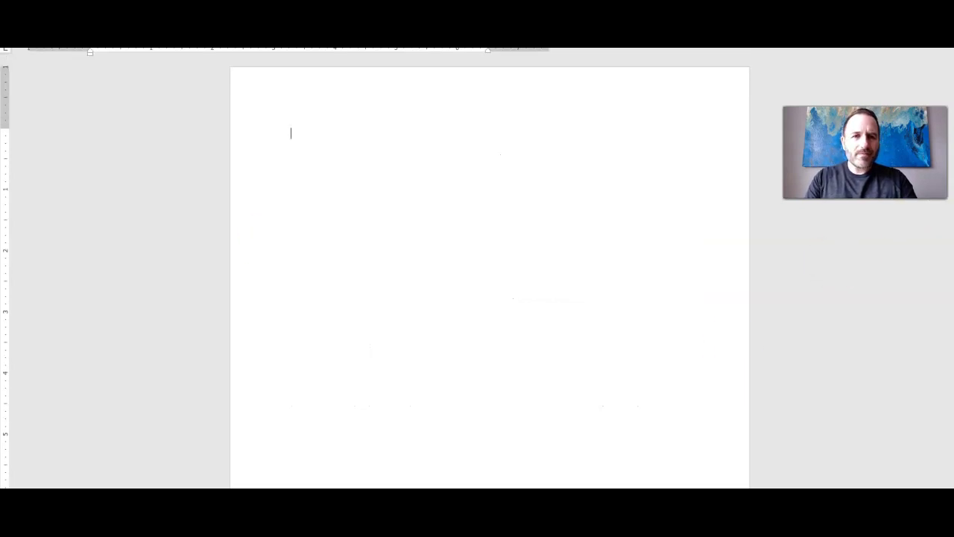
{"action": "key", "text": "super+Right"}
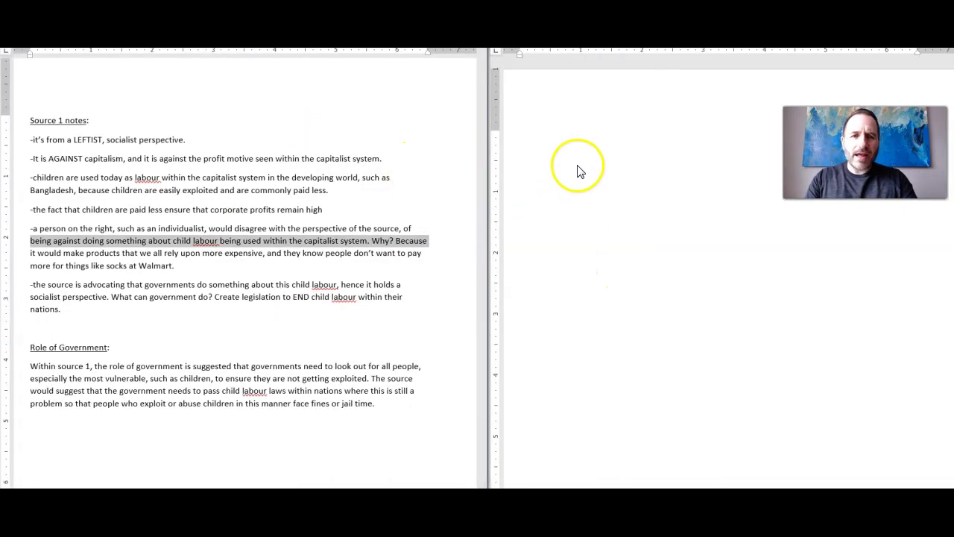
{"action": "left_click", "coordinate": [581, 172]}
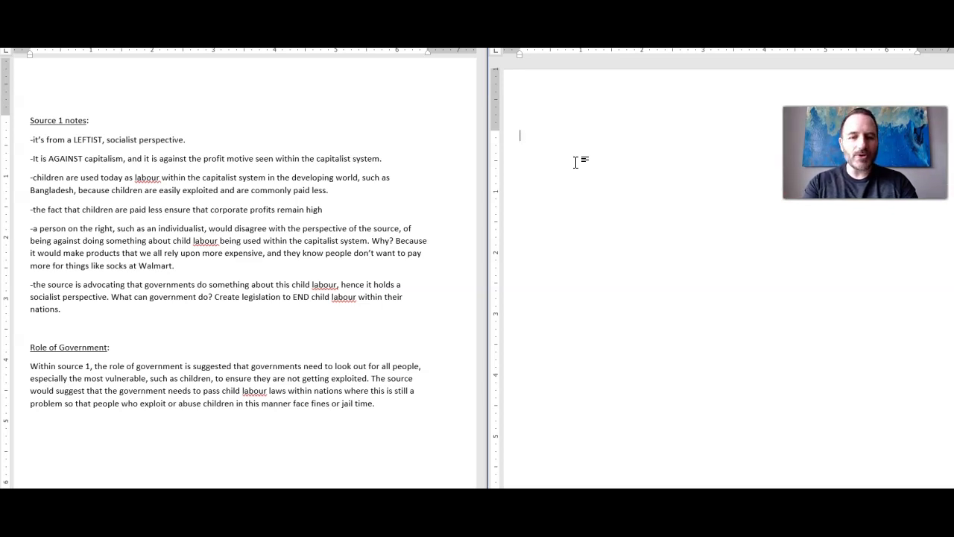
Write that source 1 shows a small girl in the 1908 United States facing child labour issues
{"action": "type", "text": "In sour"}
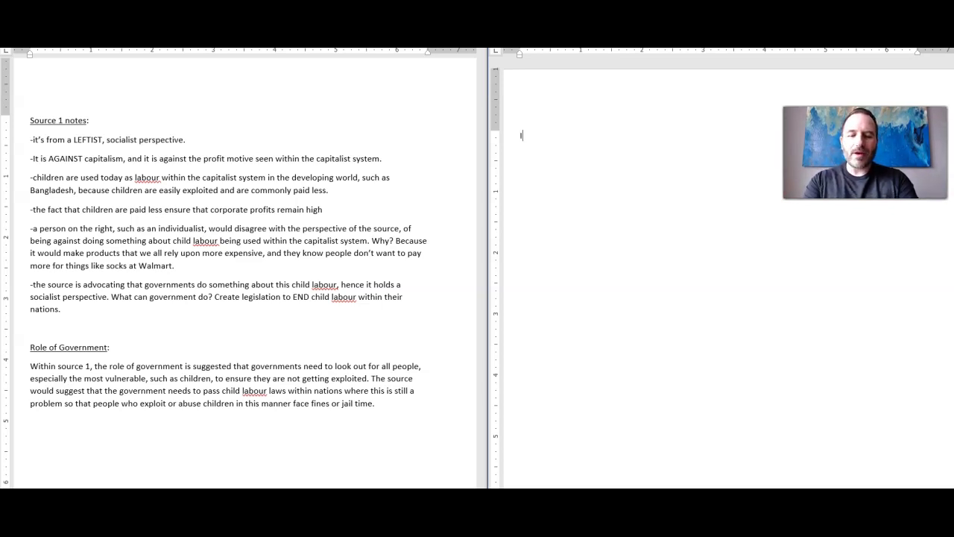
{"action": "type", "text": "we see "}
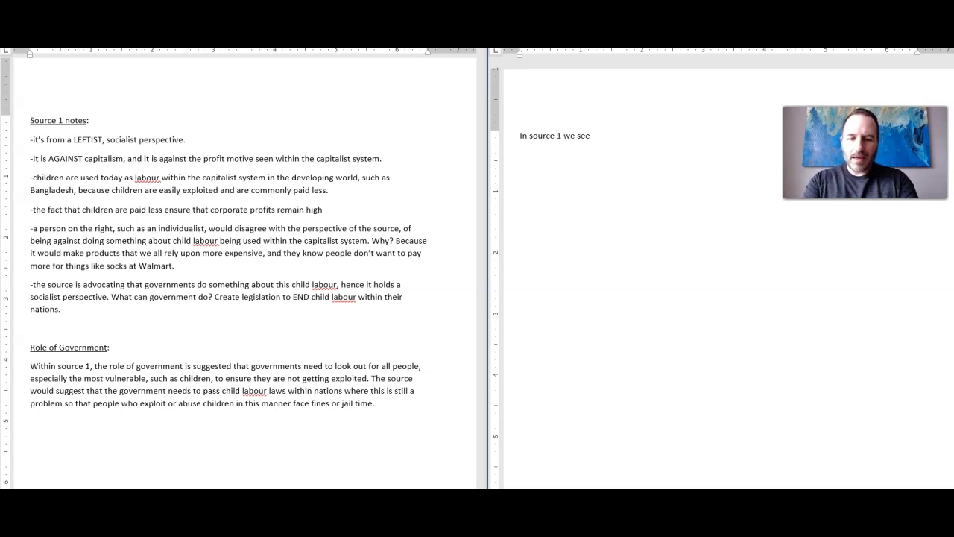
{"action": "type", "text": "an image "}
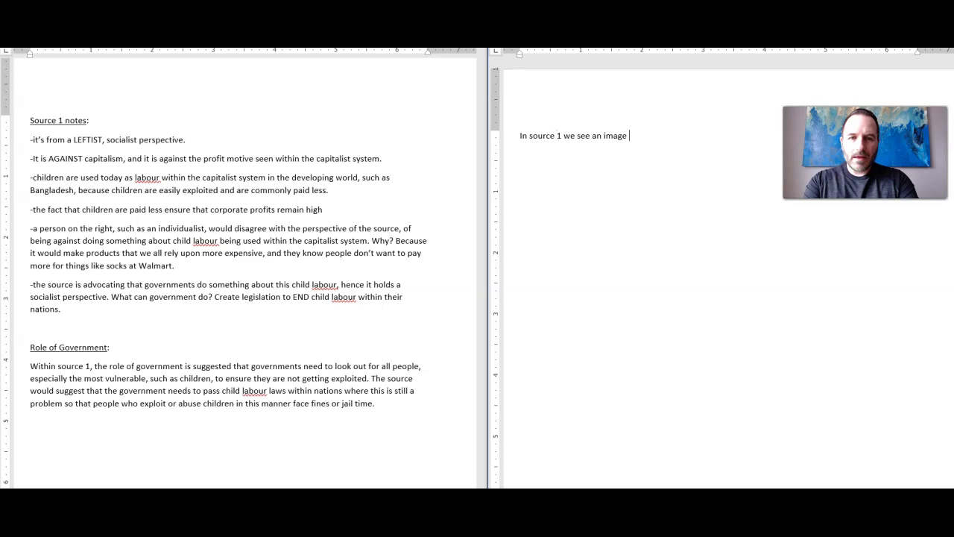
{"action": "type", "text": "that shows a small girl in "}
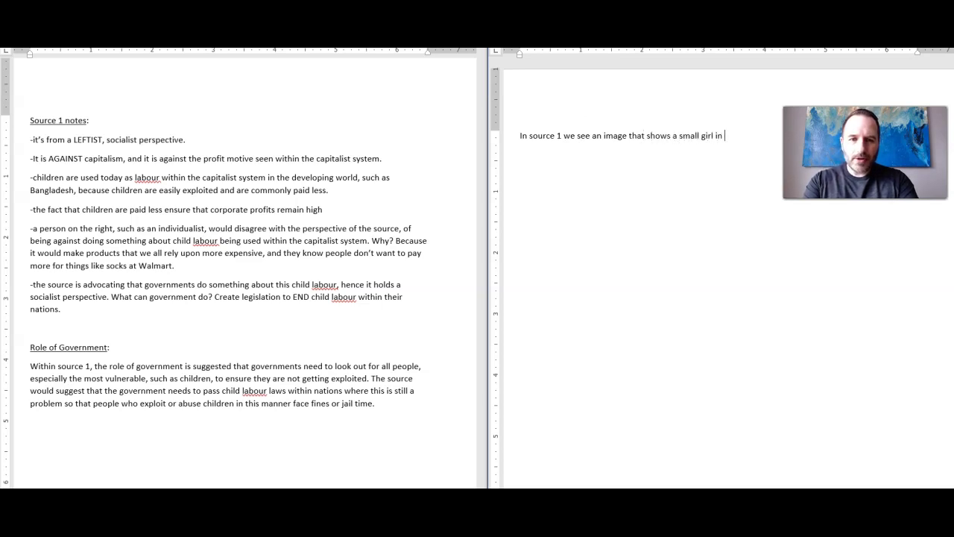
{"action": "type", "text": "1908 in the "}
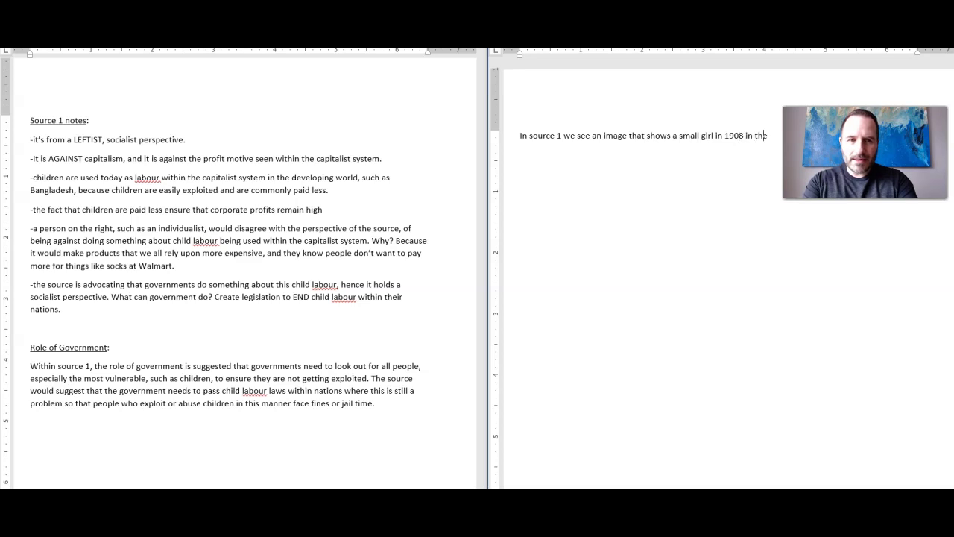
{"action": "type", "text": "United States facing the"}
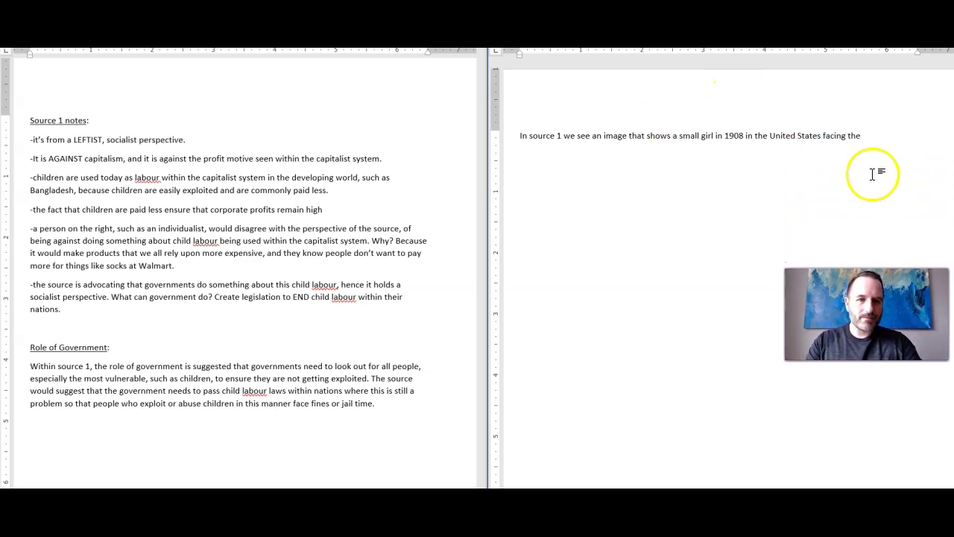
{"action": "left_click", "coordinate": [876, 148]}
{"action": "type", "text": "issues of"}
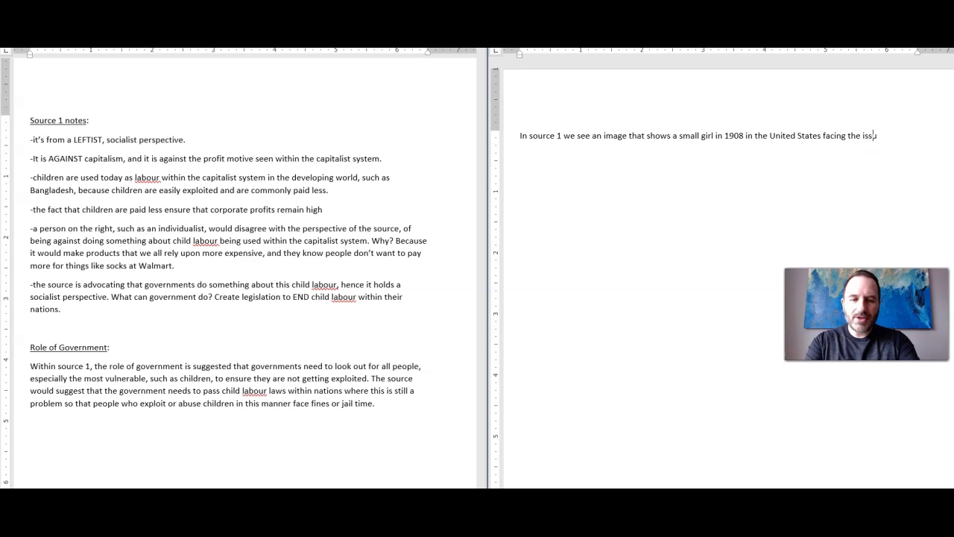
{"action": "key", "text": "BackSpace"}
{"action": "key", "text": "BackSpace"}
{"action": "key", "text": "BackSpace"}
{"action": "key", "text": "BackSpace"}
{"action": "key", "text": "BackSpace"}
{"action": "type", "text": "of child labout."}
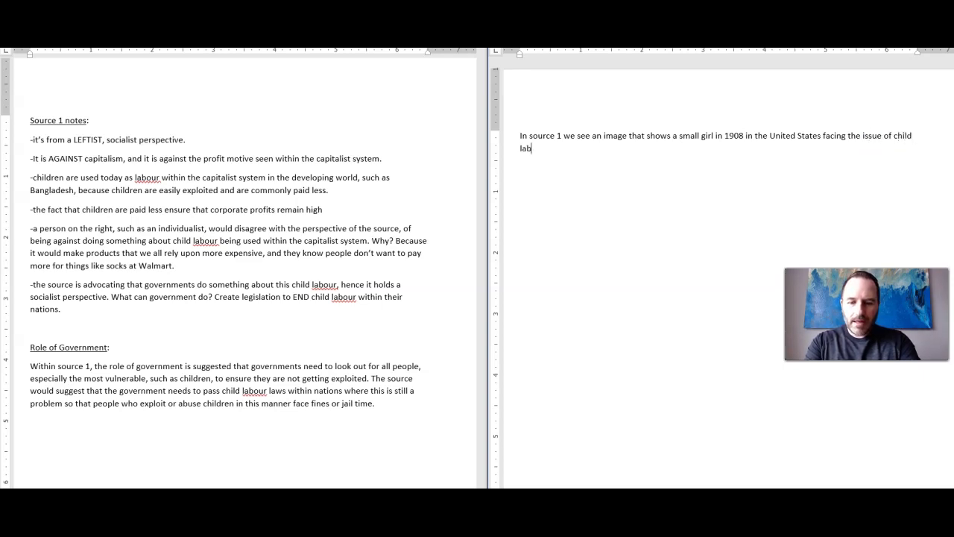
{"action": "key", "text": "BackSpace"}
{"action": "key", "text": "BackSpace"}
{"action": "key", "text": "BackSpace"}
{"action": "type", "text": "r"}
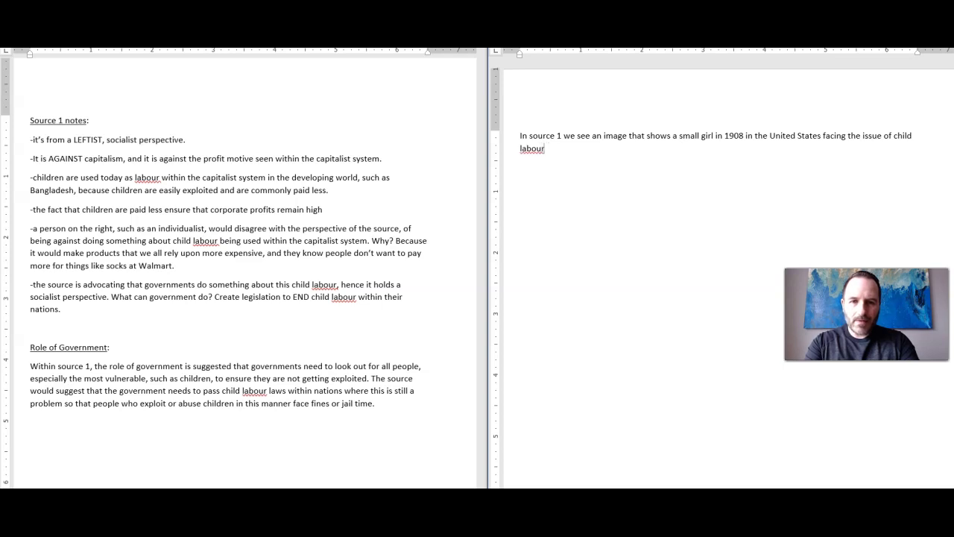
{"action": "type", "text": ". Th"}
{"action": "key", "text": "BackSpace"}
{"action": "key", "text": "BackSpace"}
Add that in 2008 child labour continues in places like Bangladesh but is outlawed in Canada or the United States
{"action": "type", "text": "In the seocn"}
{"action": "key", "text": "BackSpace"}
{"action": "key", "text": "BackSpace"}
{"action": "key", "text": "BackSpace"}
{"action": "type", "text": "cond half of the source, we see how in 2008, 100 years "}
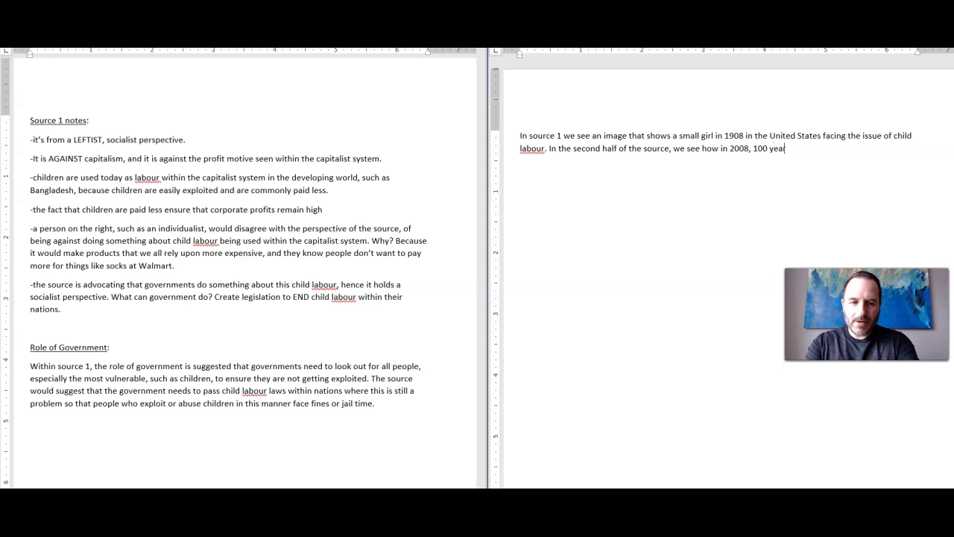
{"action": "type", "text": "later, "}
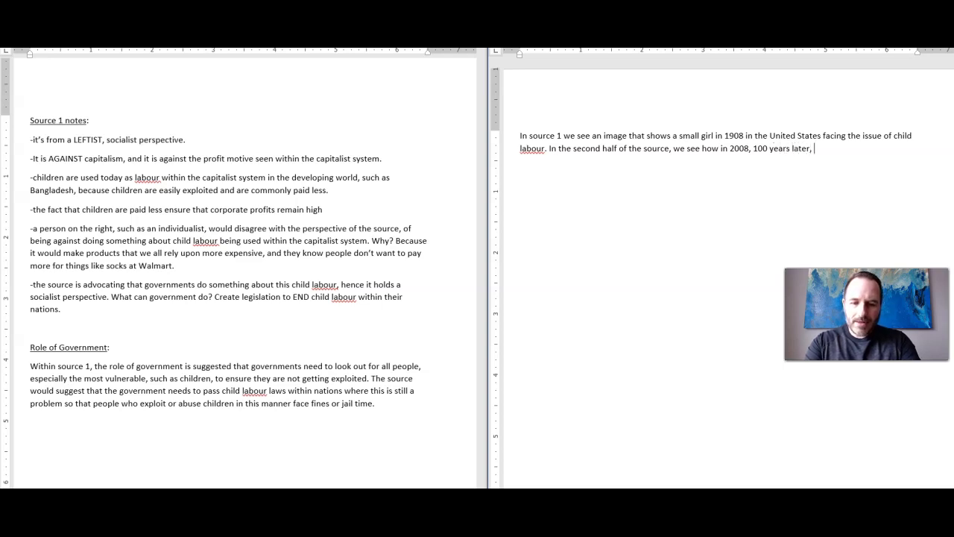
{"action": "type", "text": "child labour "}
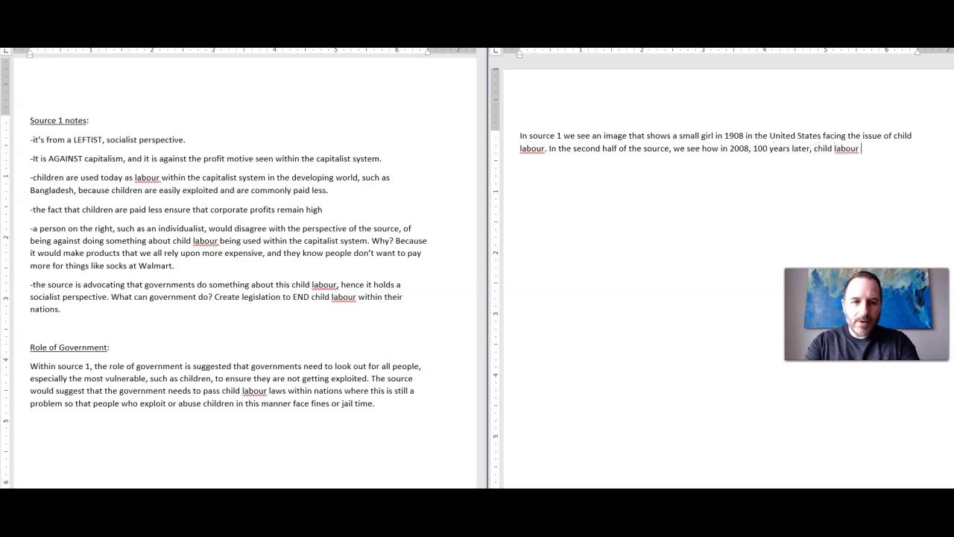
{"action": "type", "text": "is still some"}
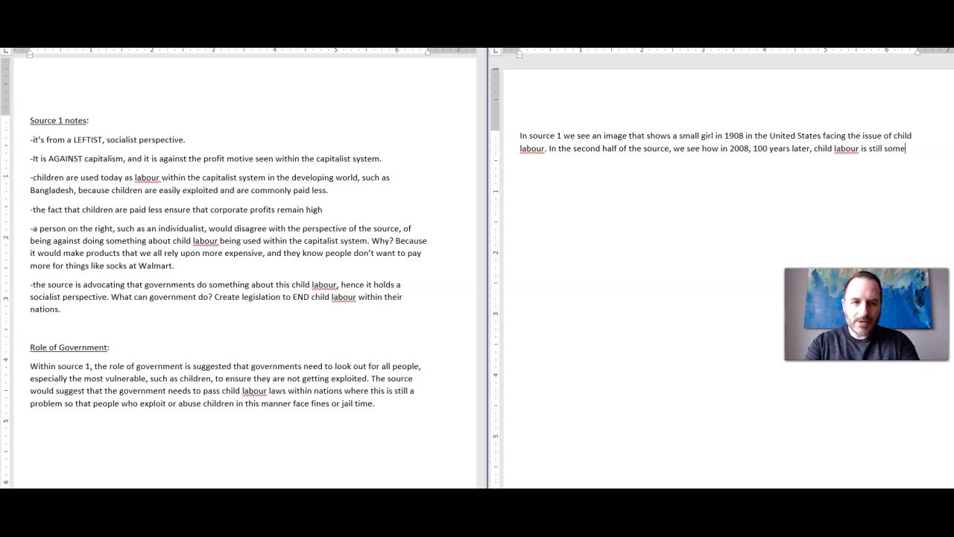
{"action": "type", "text": "thing that is going on. "}
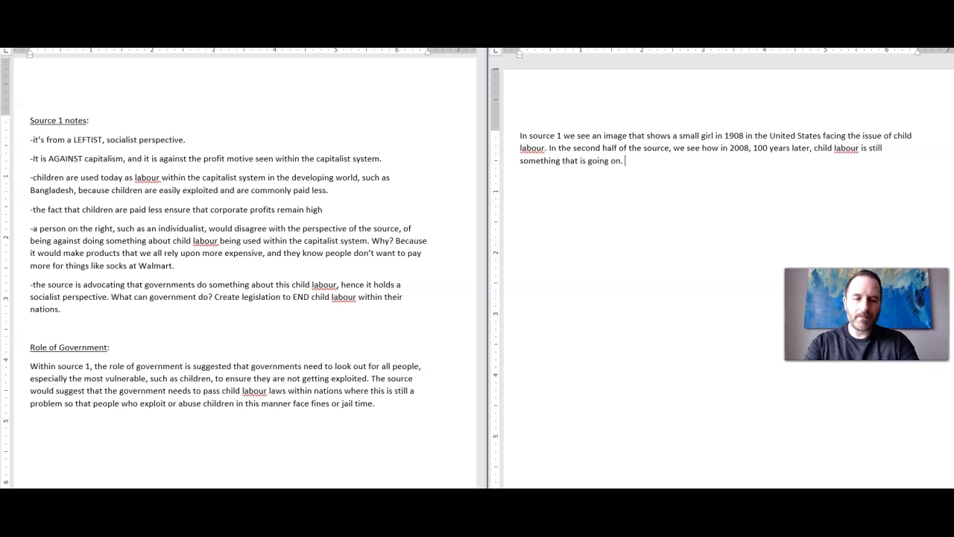
{"action": "type", "text": "It is "}
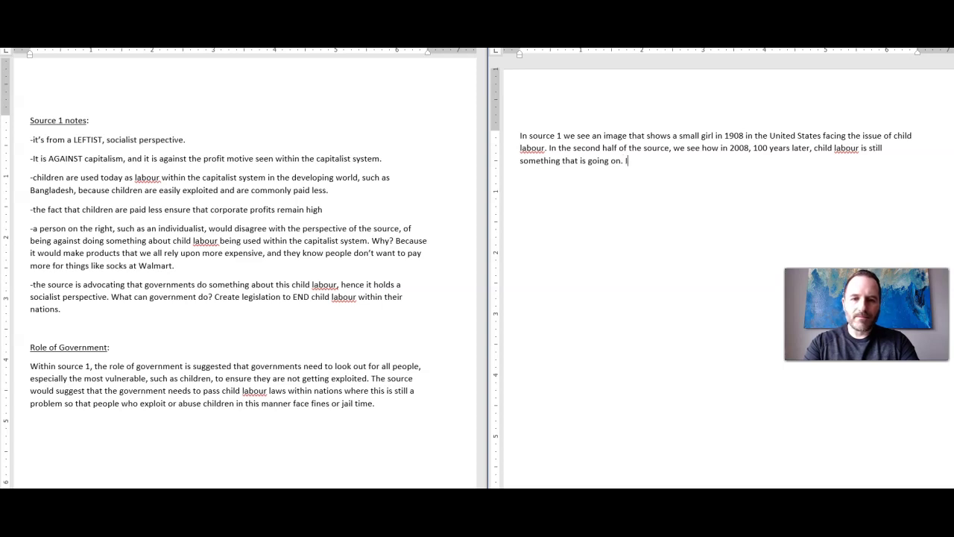
{"action": "type", "text": "happen"}
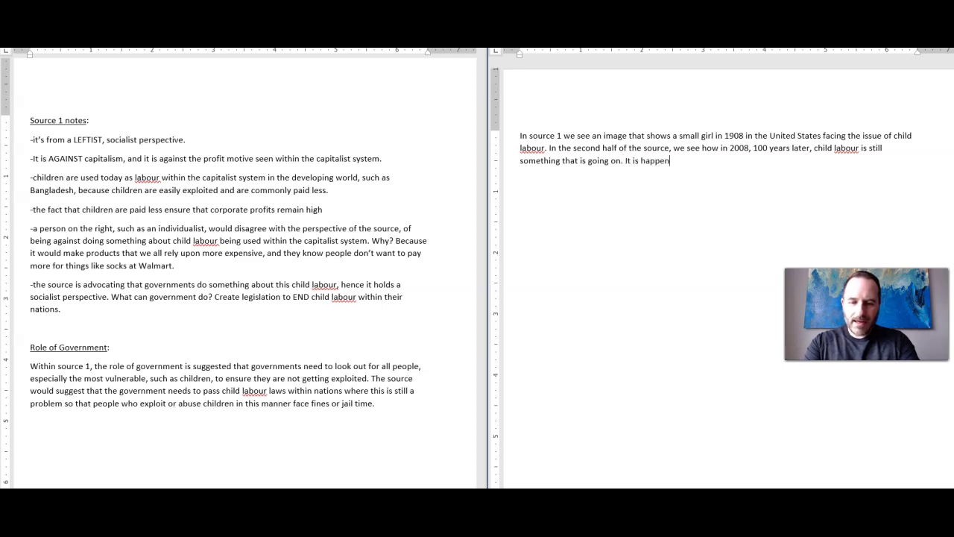
{"action": "type", "text": "ing in the deve"}
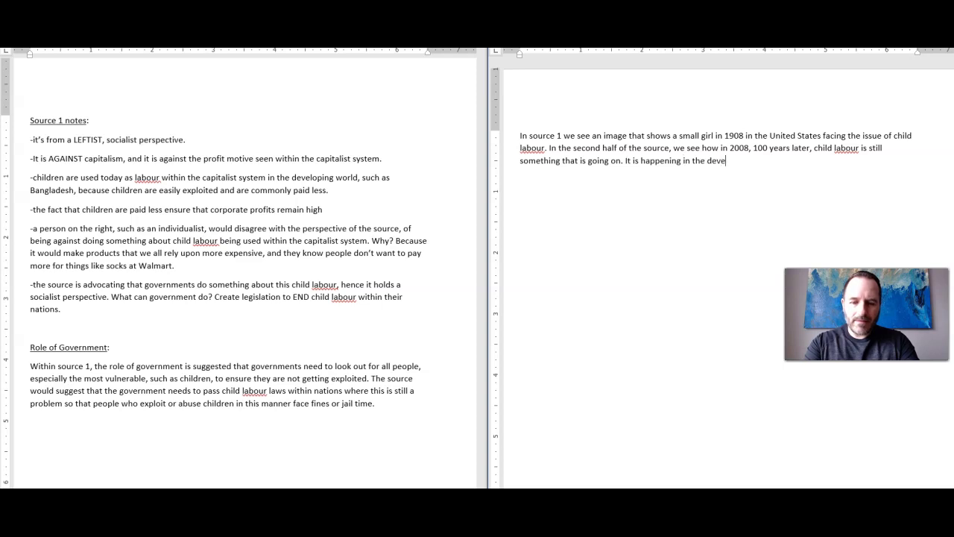
{"action": "type", "text": "loped world, such as pla"}
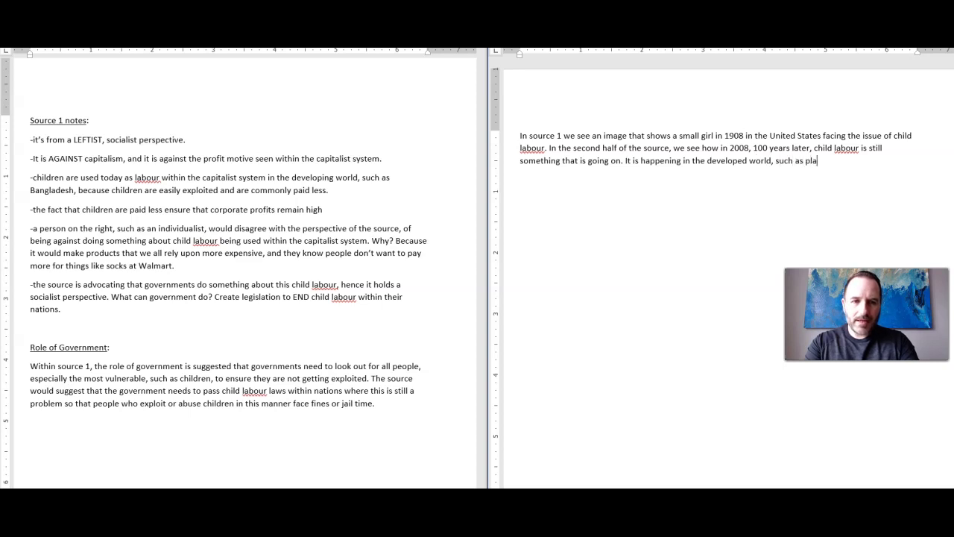
{"action": "type", "text": "ces like "}
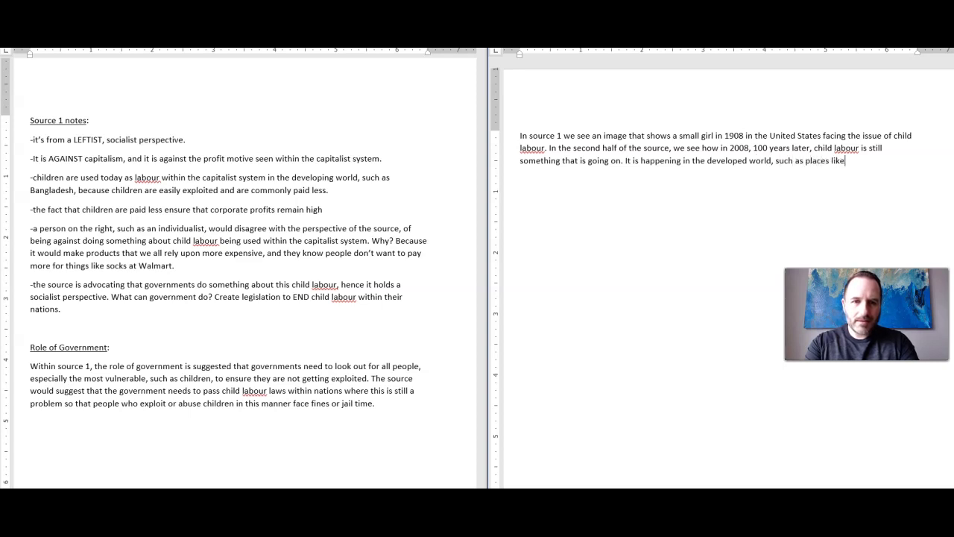
{"action": "type", "text": "Bang"}
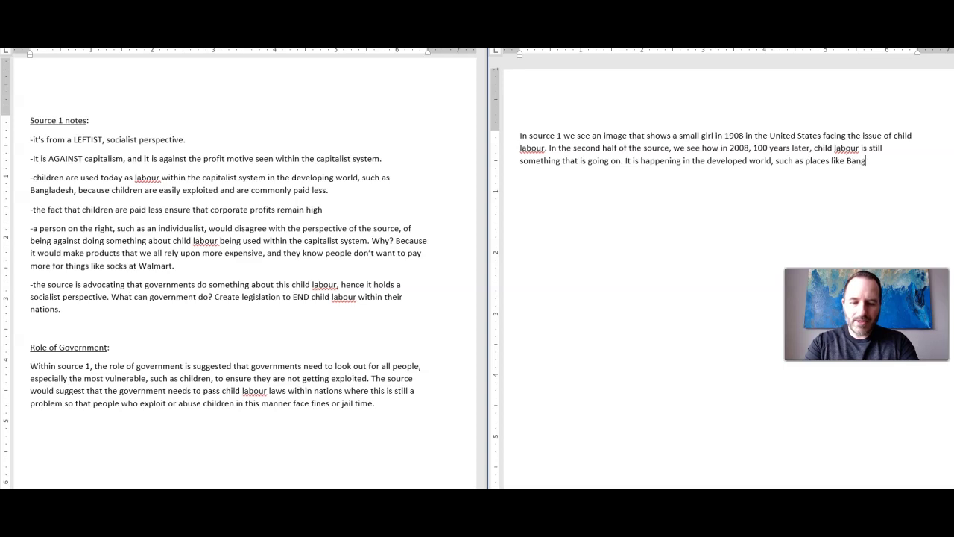
{"action": "type", "text": "ladesh"}
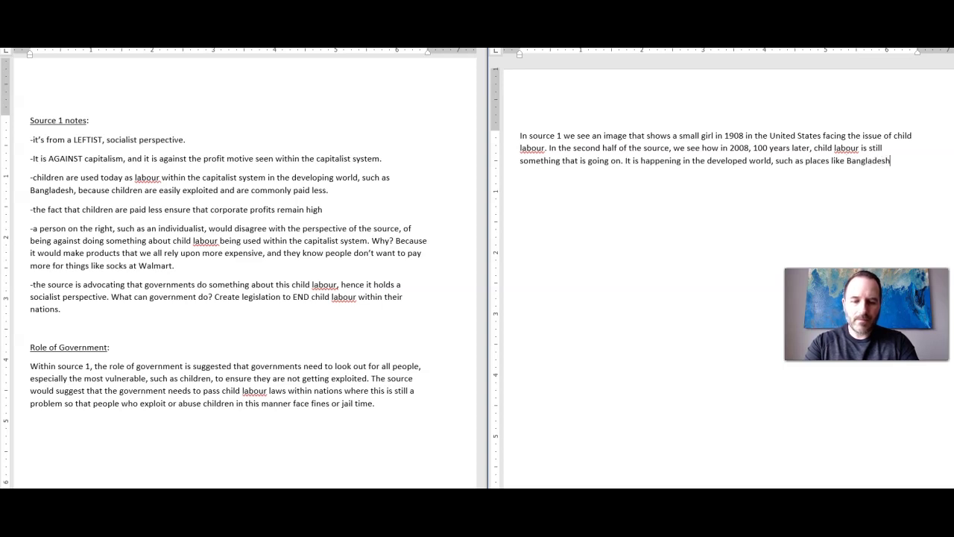
{"action": "type", "text": ", which "}
{"action": "type", "text": "it"}
{"action": "key", "text": "BackSpace"}
{"action": "key", "text": "BackSpace"}
{"action": "key", "text": "BackSpace"}
{"action": "key", "text": "BackSpace"}
{"action": "key", "text": "BackSpace"}
{"action": "key", "text": "BackSpace"}
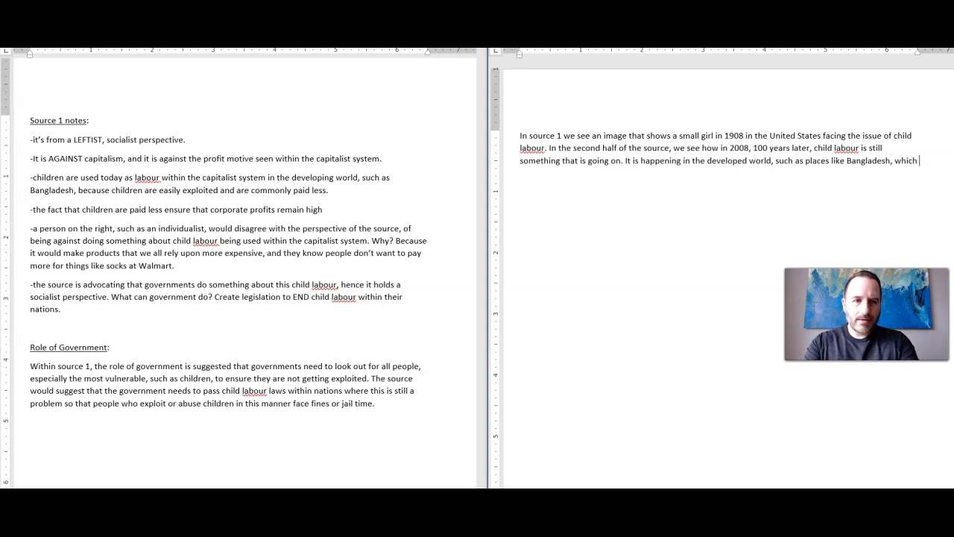
{"action": "type", "text": "le it has been ou"}
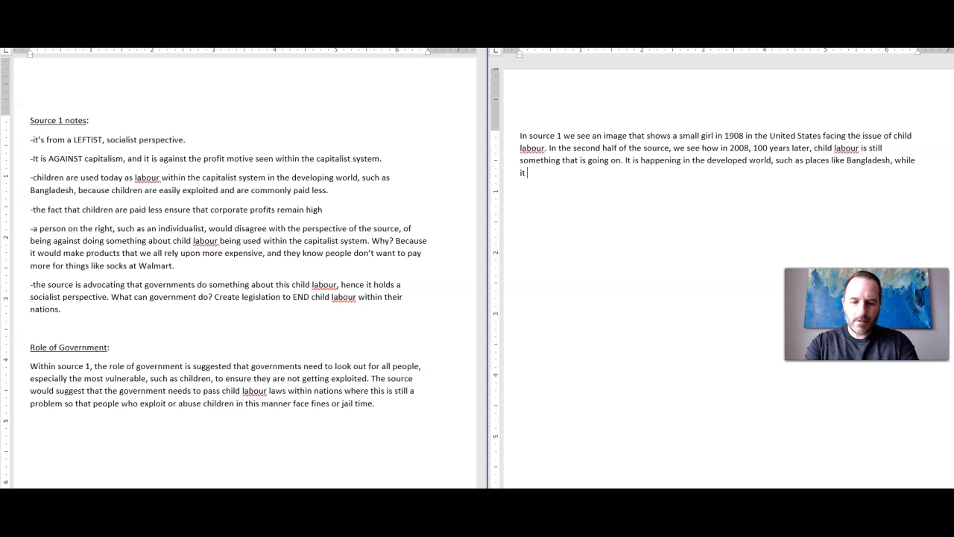
{"action": "type", "text": "tlaw"}
{"action": "type", "text": "ed in "}
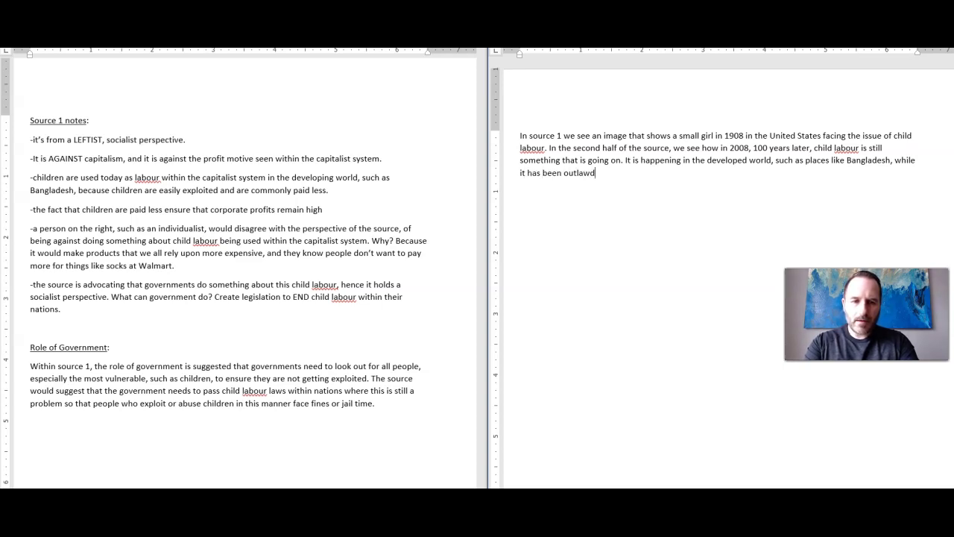
{"action": "type", "text": "th"}
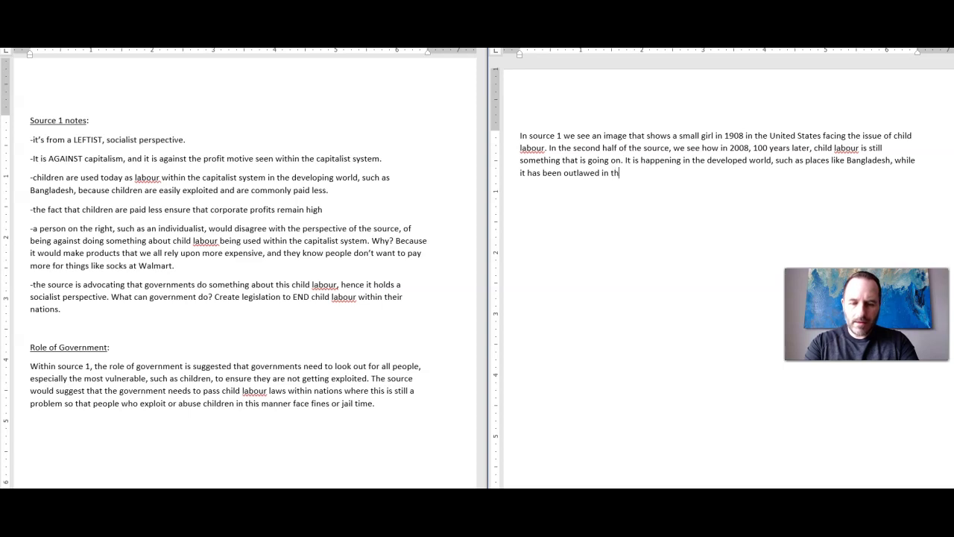
{"action": "type", "text": "e developed na"}
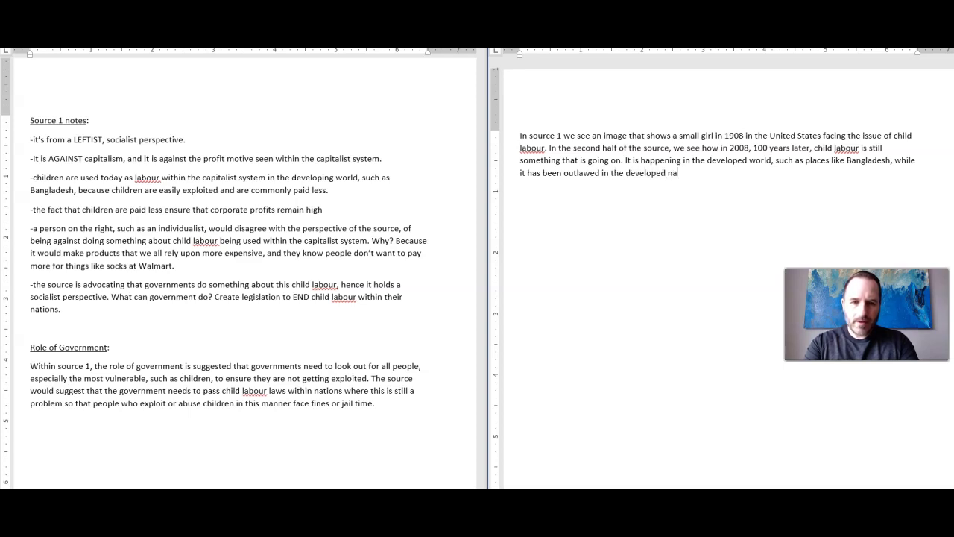
{"action": "type", "text": "tions such as "}
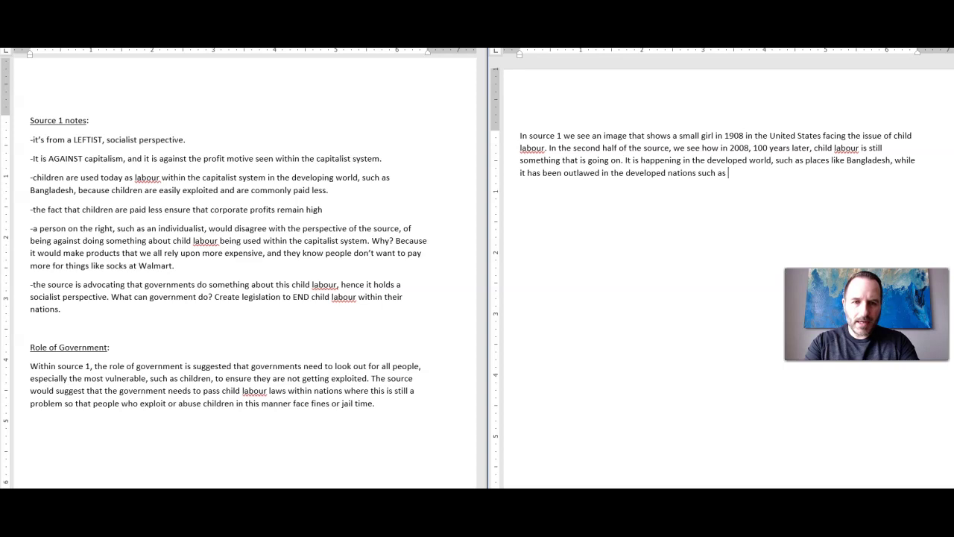
{"action": "type", "text": "Canada or the "}
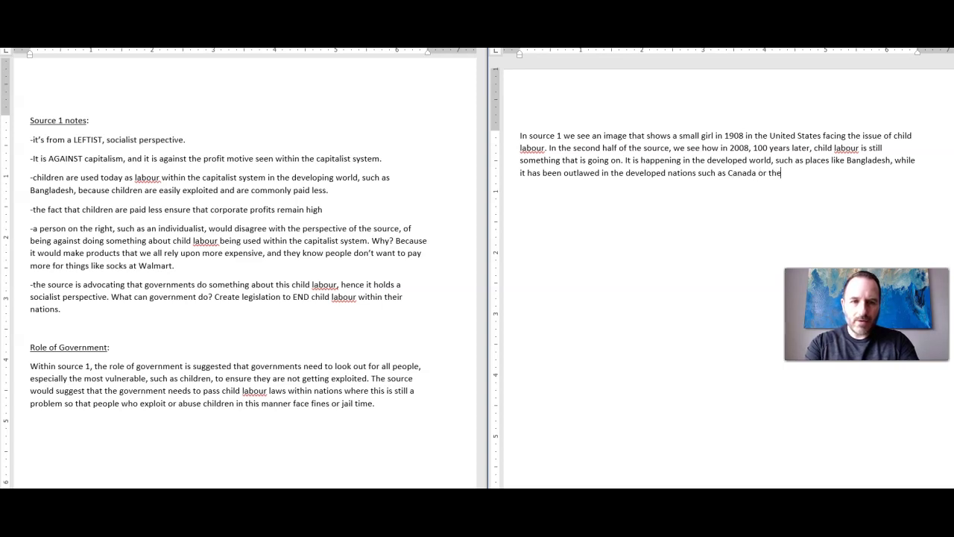
{"action": "type", "text": "United States."}
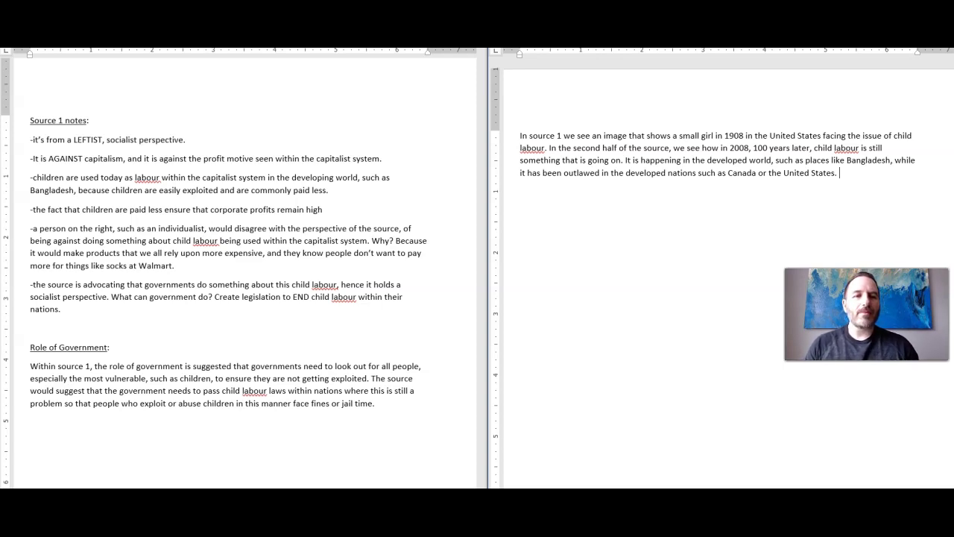
Change 'developed world' to 'developing world' in the sentence about Bangladesh
{"action": "left_click", "coordinate": [740, 158]}
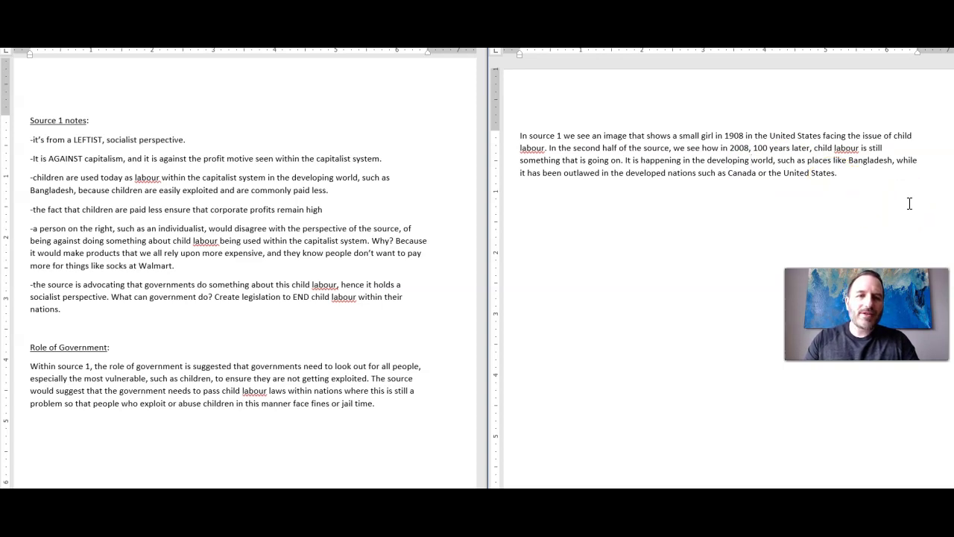
{"action": "left_click", "coordinate": [869, 176]}
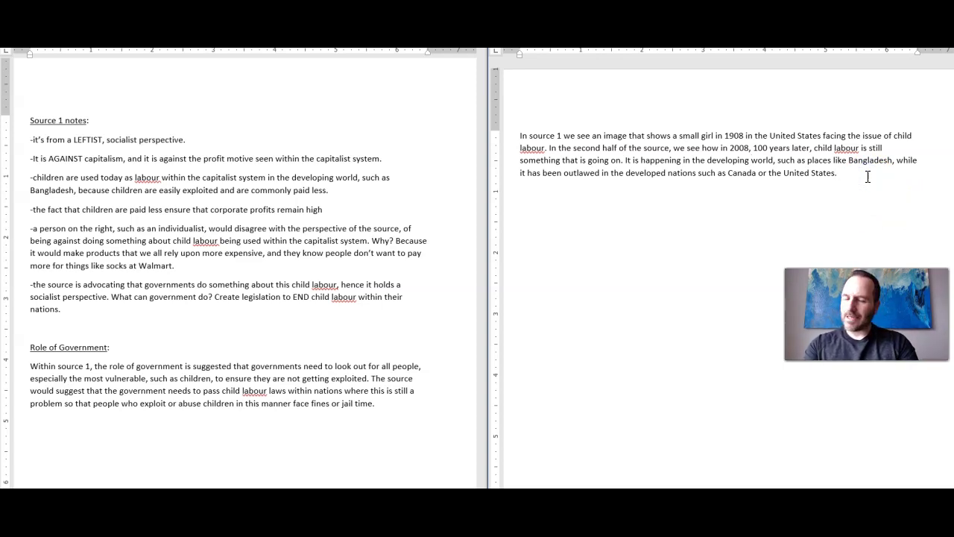
Write that a capitalist individual accepts child labour because people won't pay more for everyday goods
{"action": "type", "text": "An indiivudal"}
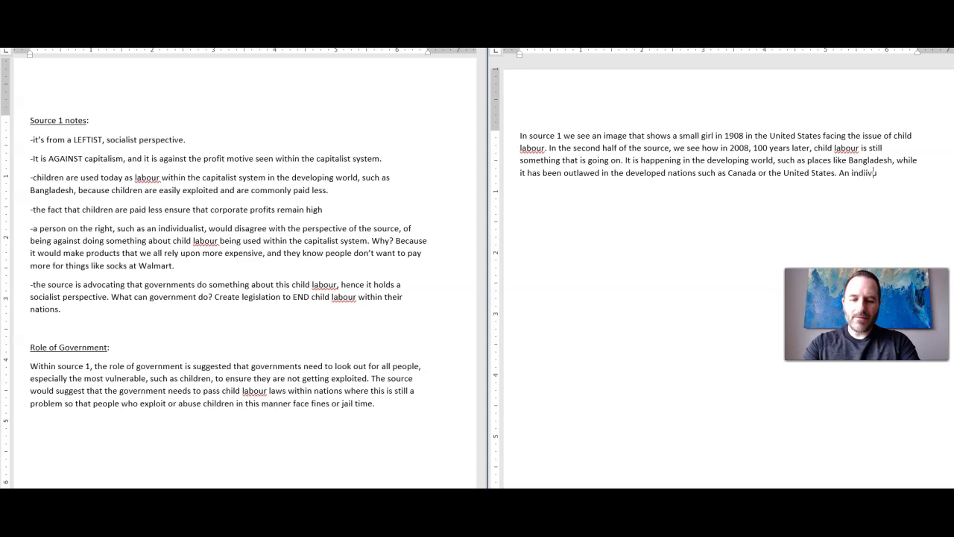
{"action": "key", "text": "BackSpace"}
{"action": "key", "text": "BackSpace"}
{"action": "key", "text": "BackSpace"}
{"action": "key", "text": "BackSpace"}
{"action": "key", "text": "BackSpace"}
{"action": "key", "text": "BackSpace"}
{"action": "key", "text": "BackSpace"}
{"action": "key", "text": "BackSpace"}
{"action": "key", "text": "BackSpace"}
{"action": "key", "text": "BackSpace"}
{"action": "key", "text": "BackSpace"}
{"action": "key", "text": "BackSpace"}
{"action": "key", "text": "BackSpace"}
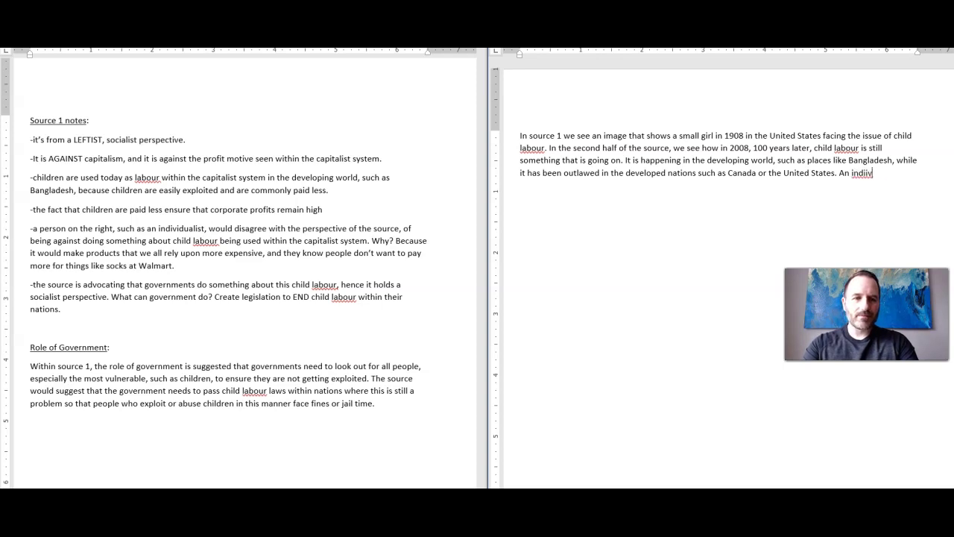
{"action": "type", "text": "An indivusal "}
{"action": "type", "text": "that "}
{"action": "type", "text": "is c"}
{"action": "type", "text": " capitalist wou"}
{"action": "type", "text": "ld "}
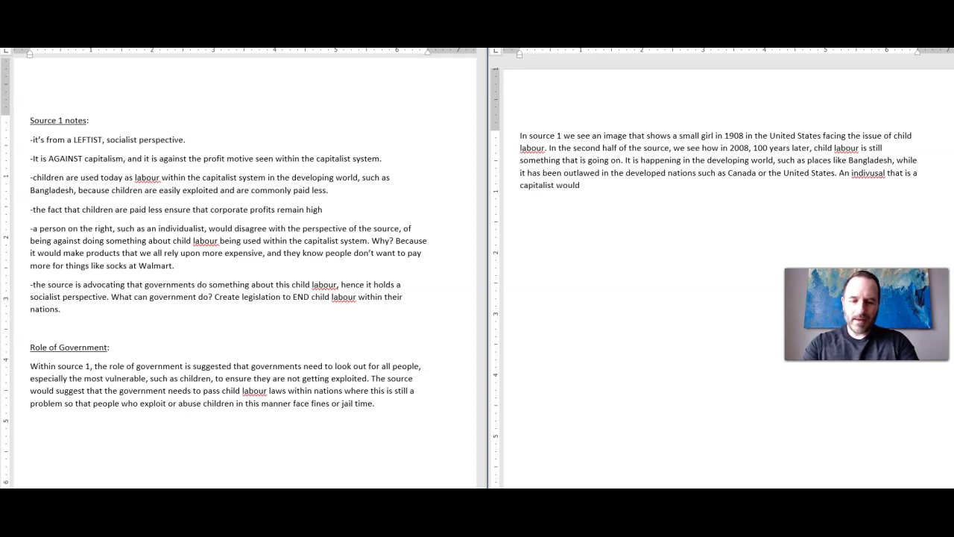
{"action": "type", "text": "see th"}
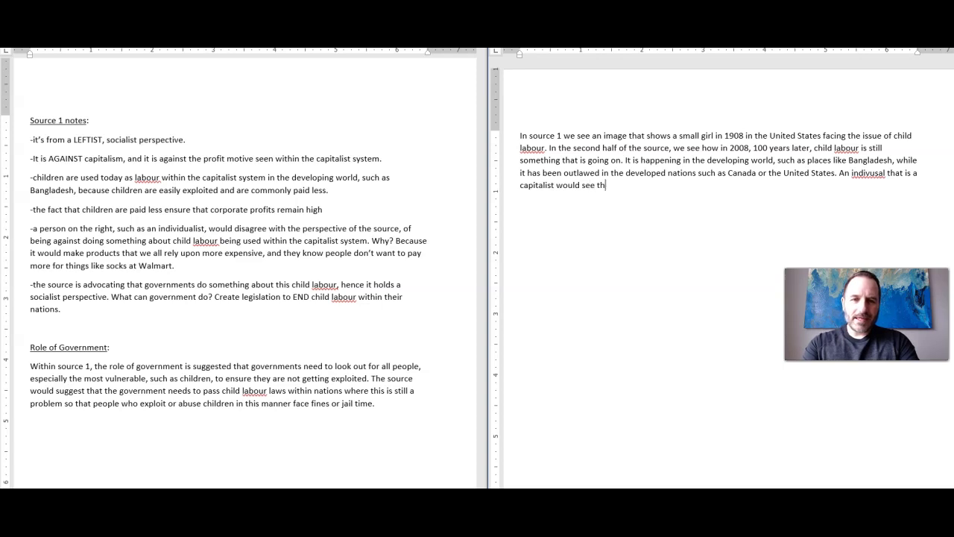
{"action": "type", "text": "e use of child labout"}
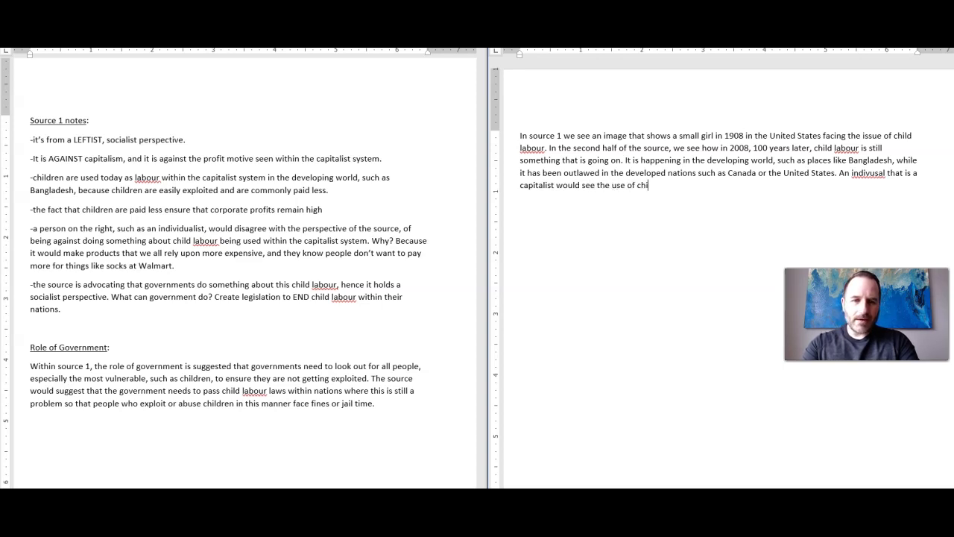
{"action": "key", "text": "BackSpace"}
{"action": "key", "text": "BackSpace"}
{"action": "type", "text": "r tod"}
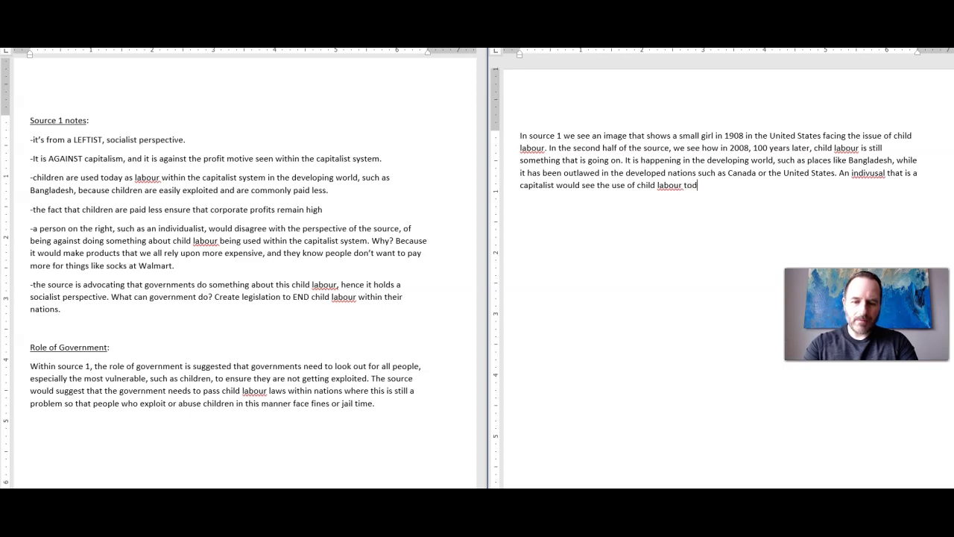
{"action": "type", "text": "ay as a"}
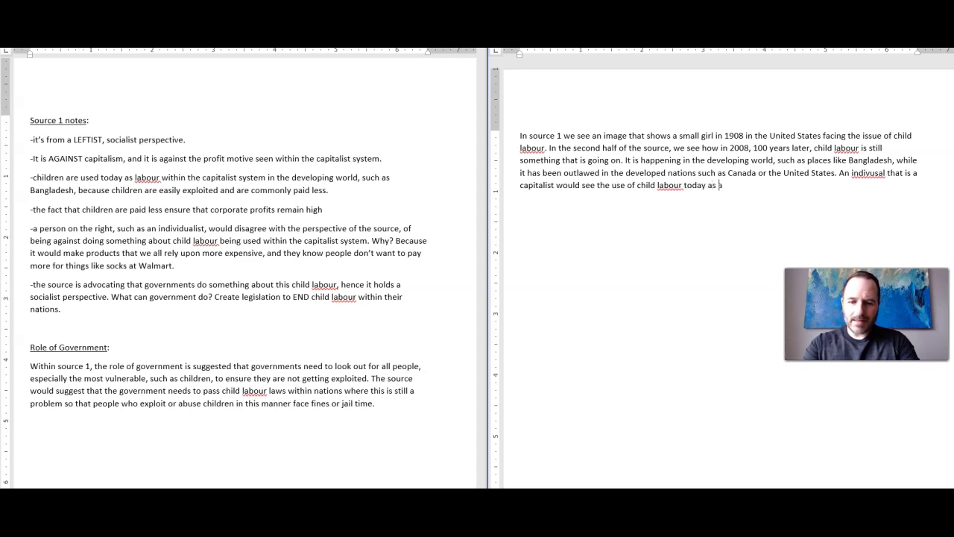
{"action": "type", "text": "cceptable, "}
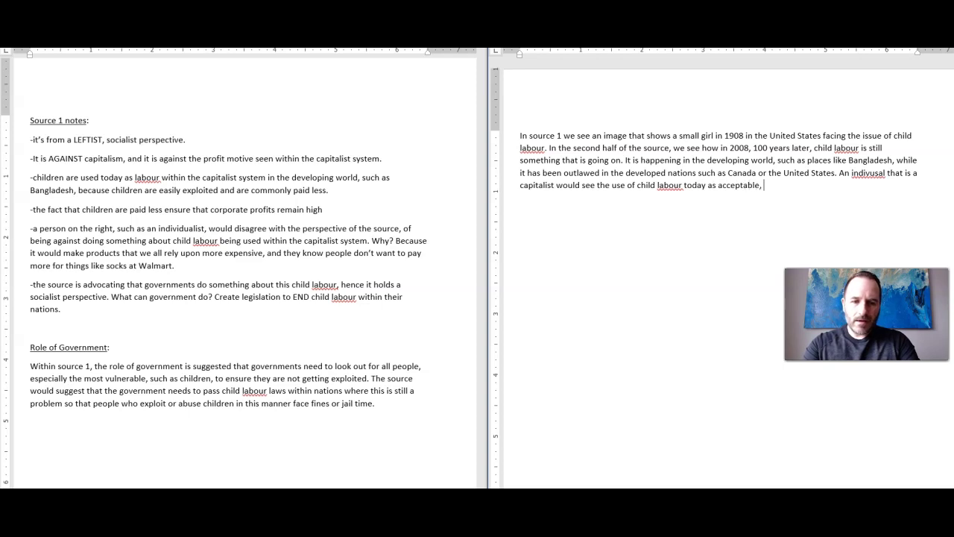
{"action": "type", "text": "knowing that people do not want to fa"}
{"action": "key", "text": "BackSpace"}
{"action": "key", "text": "BackSpace"}
{"action": "type", "text": "pay more money "}
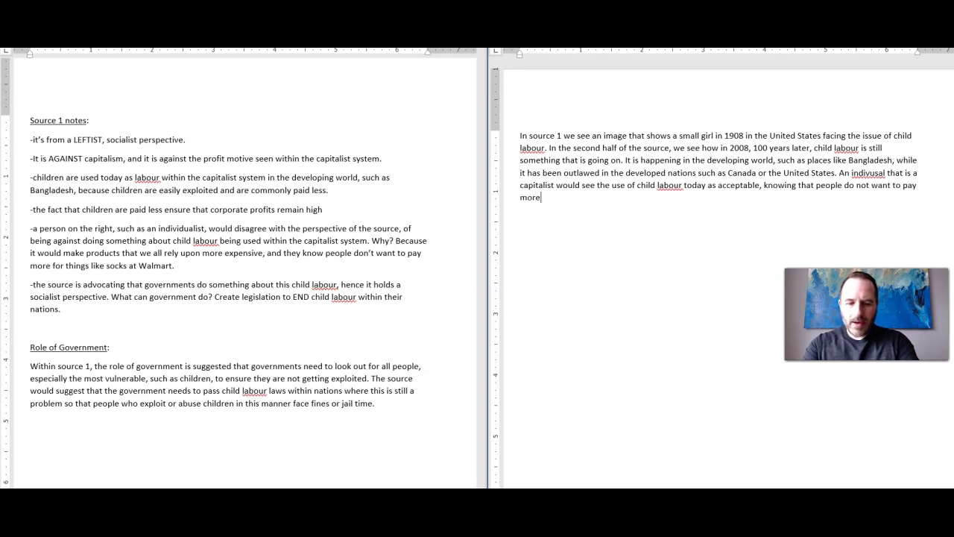
{"action": "type", "text": "for their"}
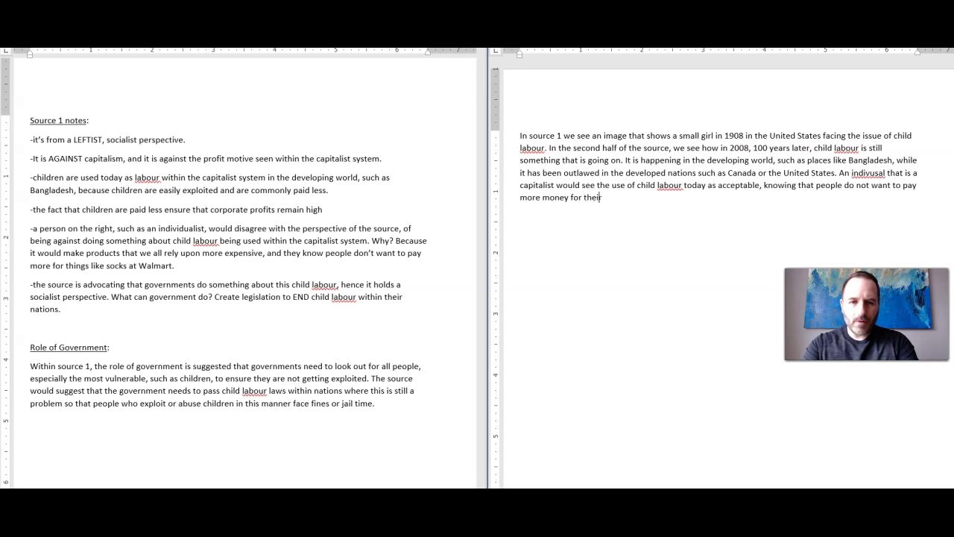
{"action": "type", "text": " everyday "}
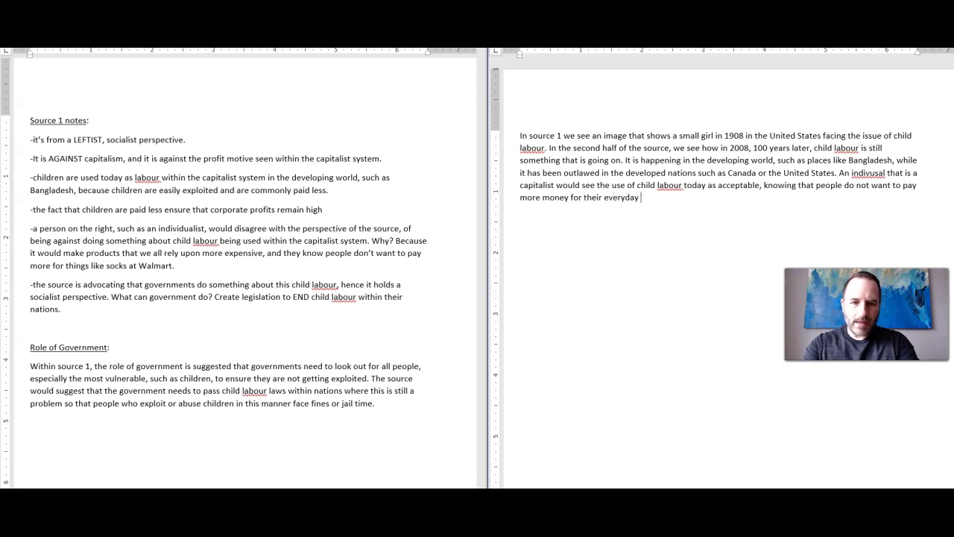
{"action": "type", "text": "goods. The"}
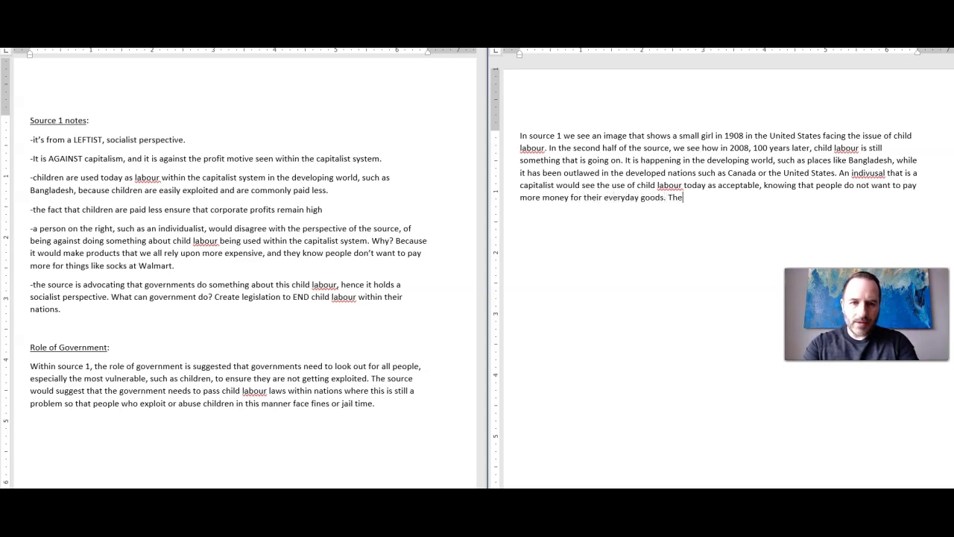
{"action": "type", "text": " fact of the matter is goo"}
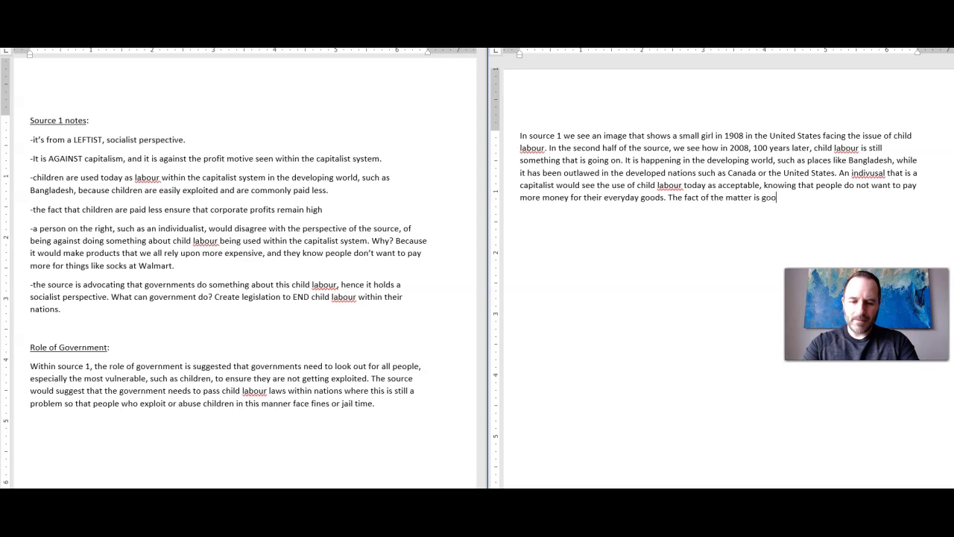
{"action": "type", "text": "ds today"}
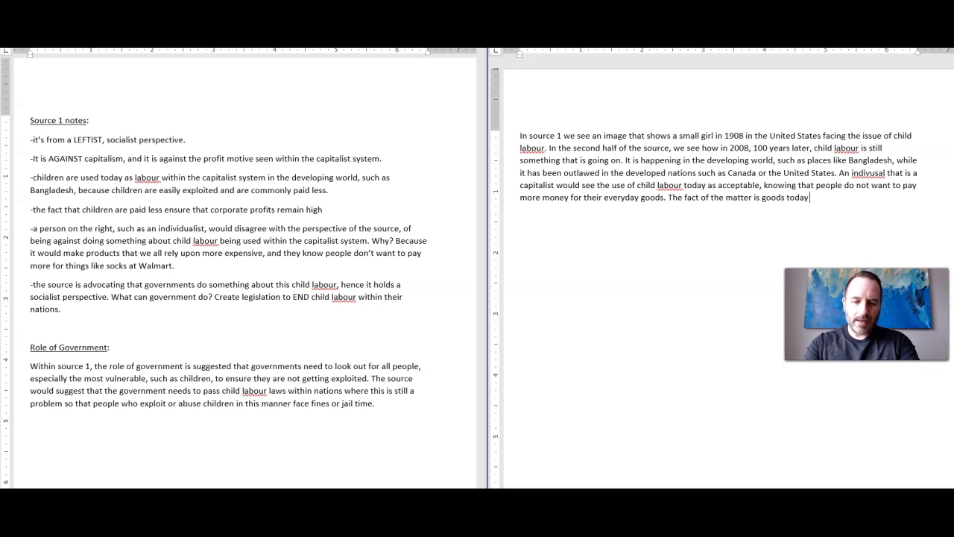
{"action": "type", "text": " that we concume"}
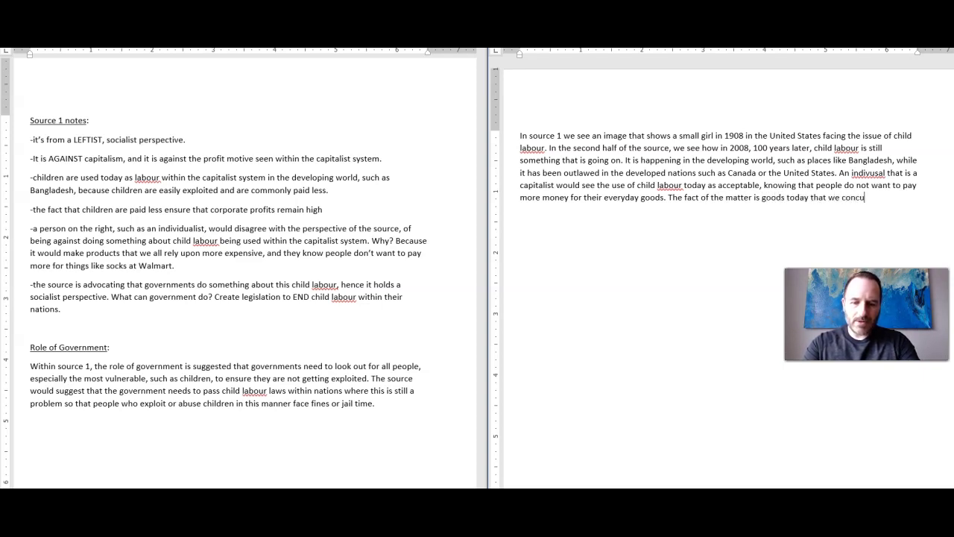
Add that consumer goods are cheap because someone somewhere was exploited in making them
{"action": "key", "text": "BackSpace"}
{"action": "key", "text": "BackSpace"}
{"action": "key", "text": "BackSpace"}
{"action": "type", "text": "sume are cheap be"}
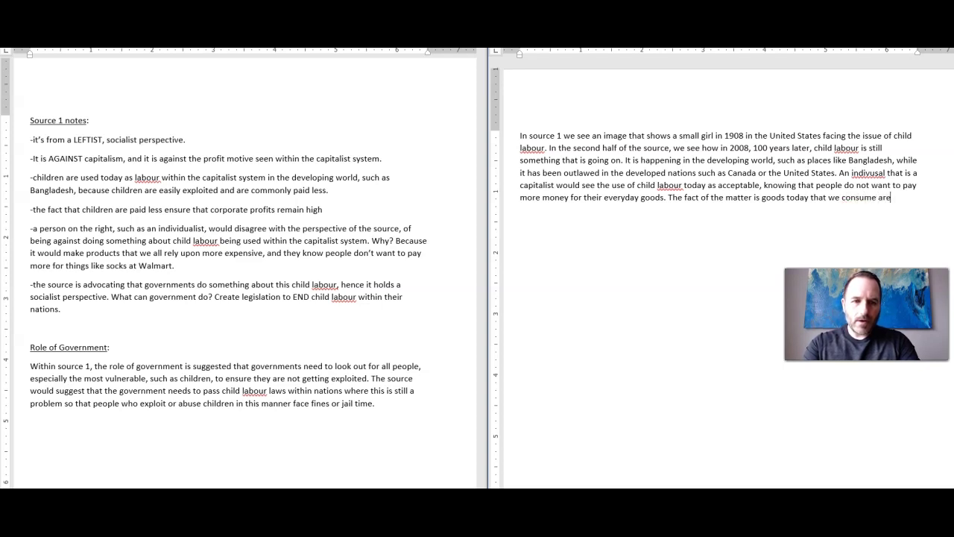
{"action": "key", "text": "BackSpace"}
{"action": "type", "text": "casuse"}
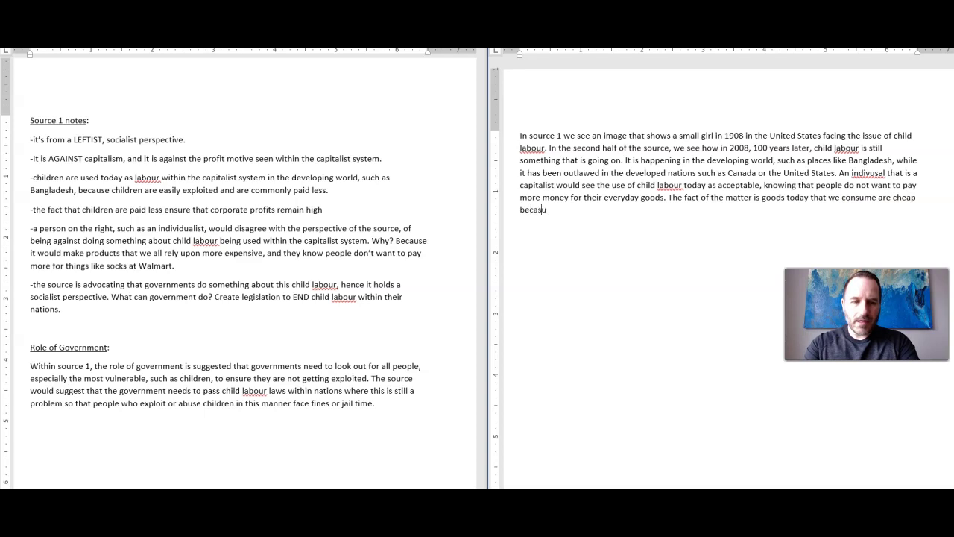
{"action": "key", "text": "BackSpace"}
{"action": "key", "text": "BackSpace"}
{"action": "key", "text": "BackSpace"}
{"action": "key", "text": "BackSpace"}
{"action": "key", "text": "BackSpace"}
{"action": "type", "text": "use someone"}
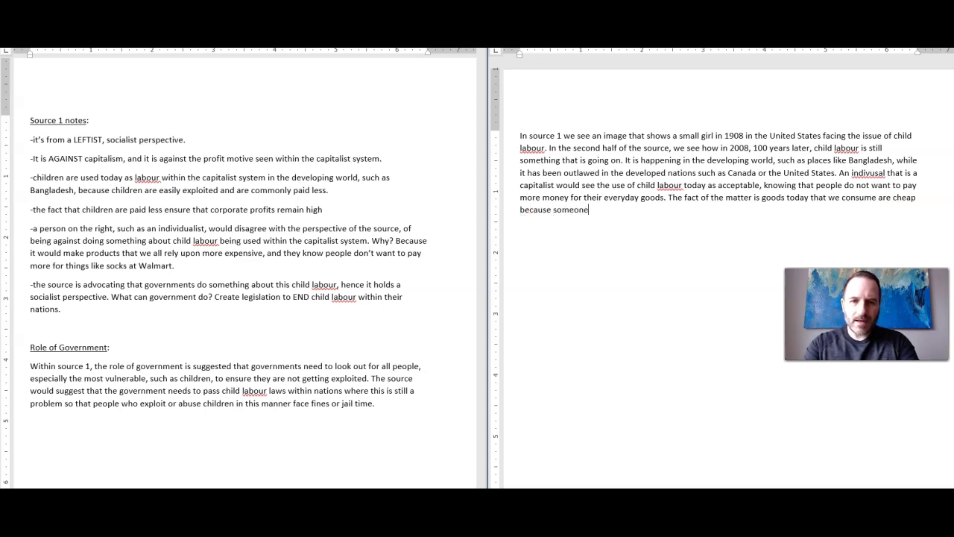
{"action": "type", "text": " somewher"}
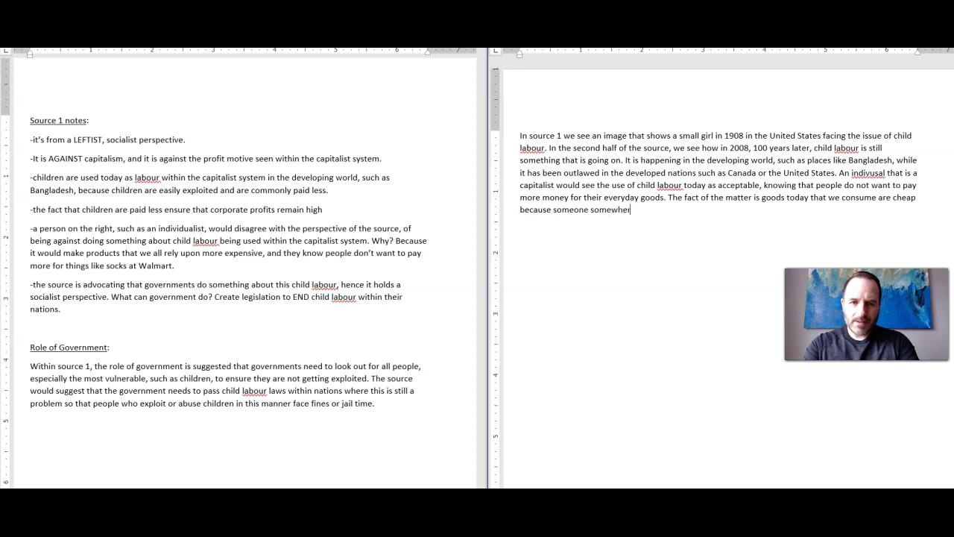
{"action": "type", "text": "e was ex"}
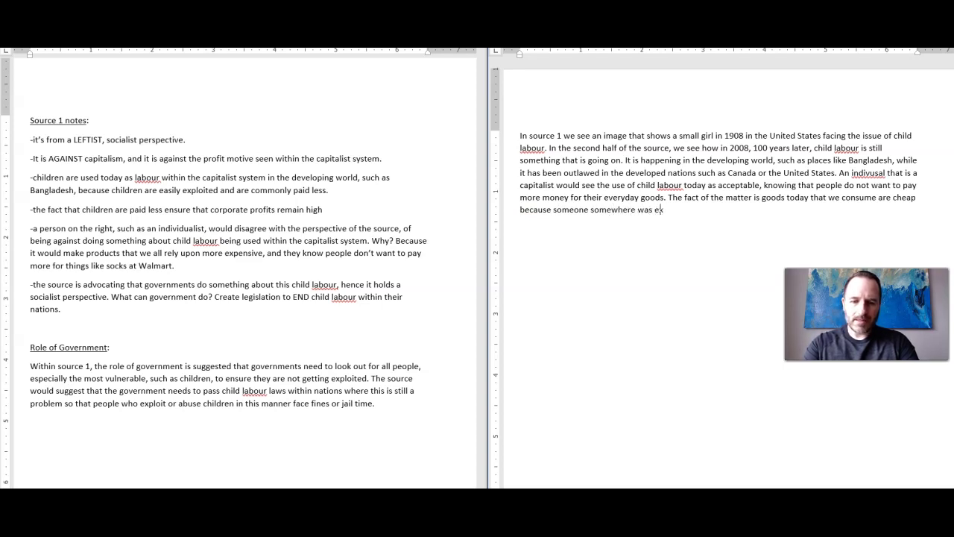
{"action": "type", "text": "ploiuted in"}
{"action": "key", "text": "BackSpace"}
{"action": "key", "text": "BackSpace"}
{"action": "key", "text": "BackSpace"}
{"action": "key", "text": "BackSpace"}
{"action": "key", "text": "BackSpace"}
{"action": "key", "text": "BackSpace"}
{"action": "key", "text": "BackSpace"}
{"action": "type", "text": "ted in making of these goods."}
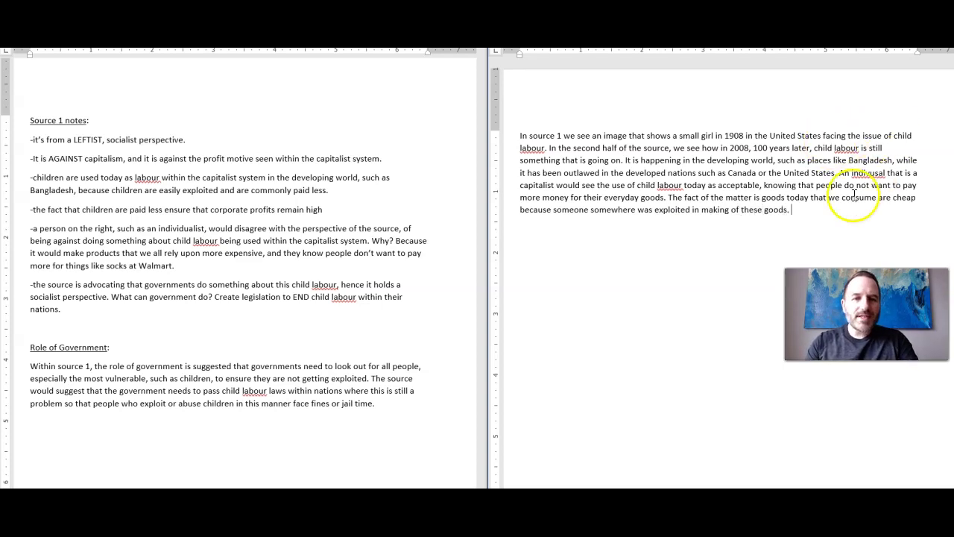
Give the whole Source 1 paragraph 2.0 line spacing and snap the document back beside the notes
{"action": "left_click_drag", "start_coordinate": [827, 209], "coordinate": [840, 174]}
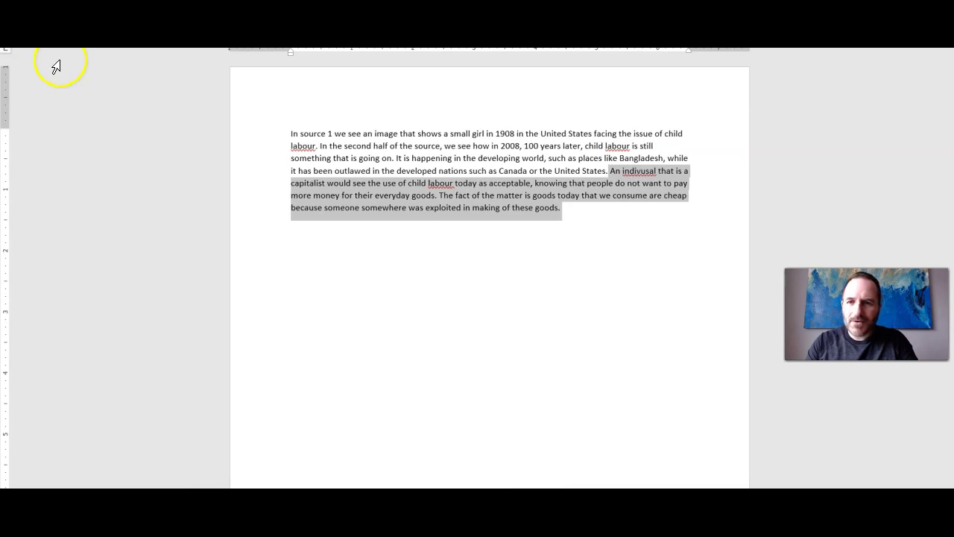
{"action": "left_click", "coordinate": [366, 249]}
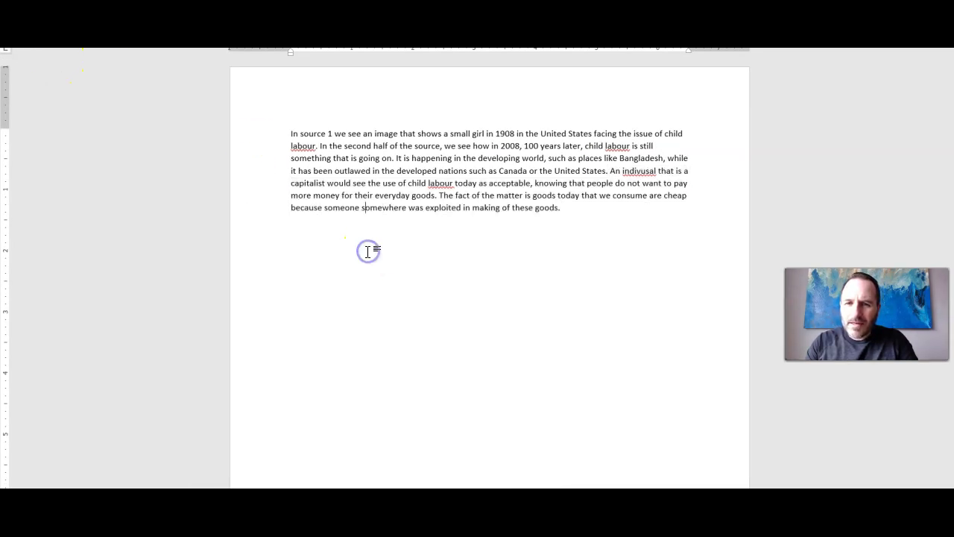
{"action": "key", "text": "ctrl+a"}
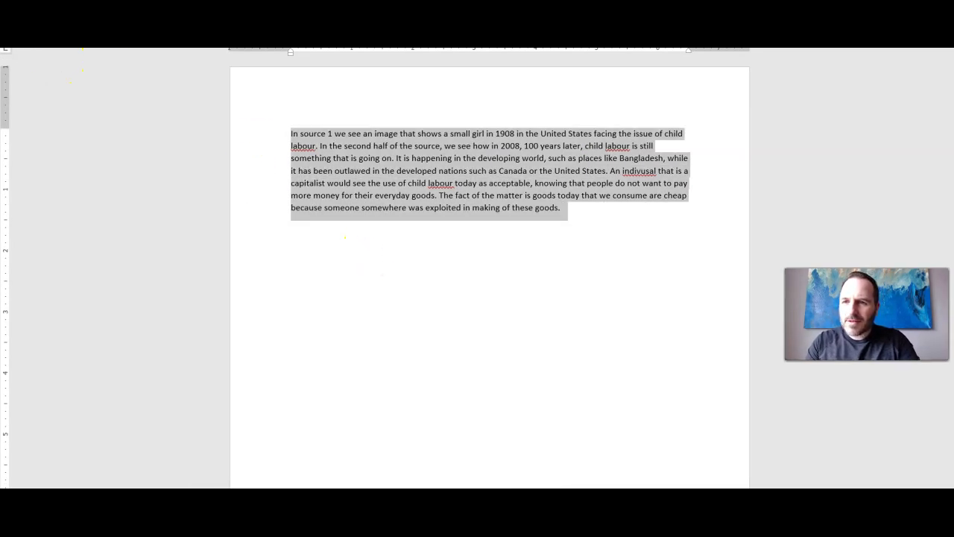
{"action": "left_click", "coordinate": [316, 68]}
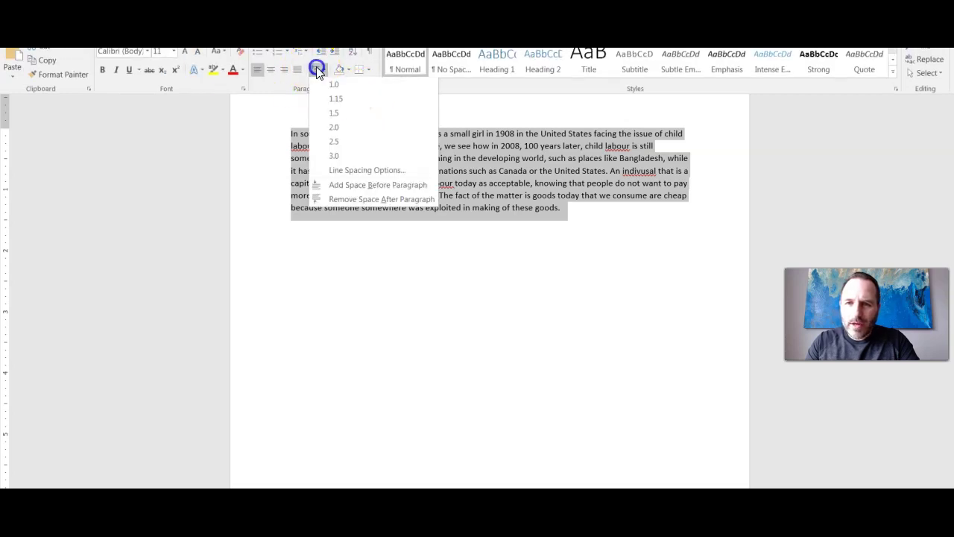
{"action": "left_click", "coordinate": [334, 128]}
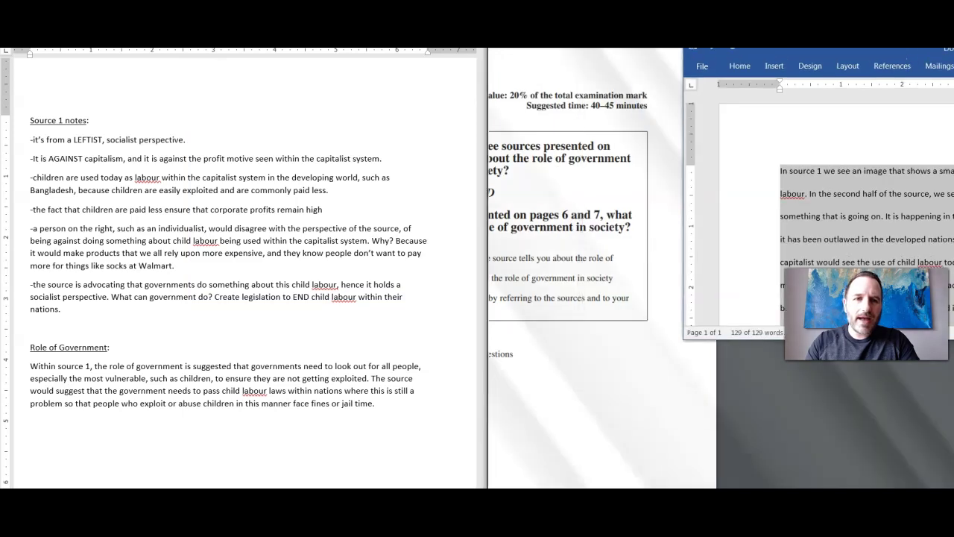
{"action": "left_click", "coordinate": [686, 194]}
{"action": "left_click", "coordinate": [649, 404]}
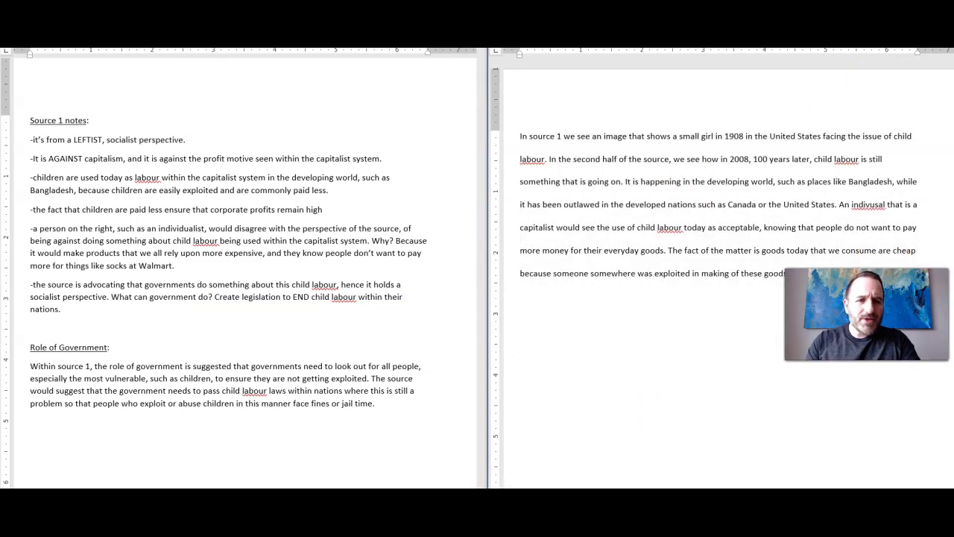
Correct 'indivusal' to 'individual', then begin 'Also, capitalist corporations are concerned about keeping profits high…'
{"action": "right_click", "coordinate": [863, 203]}
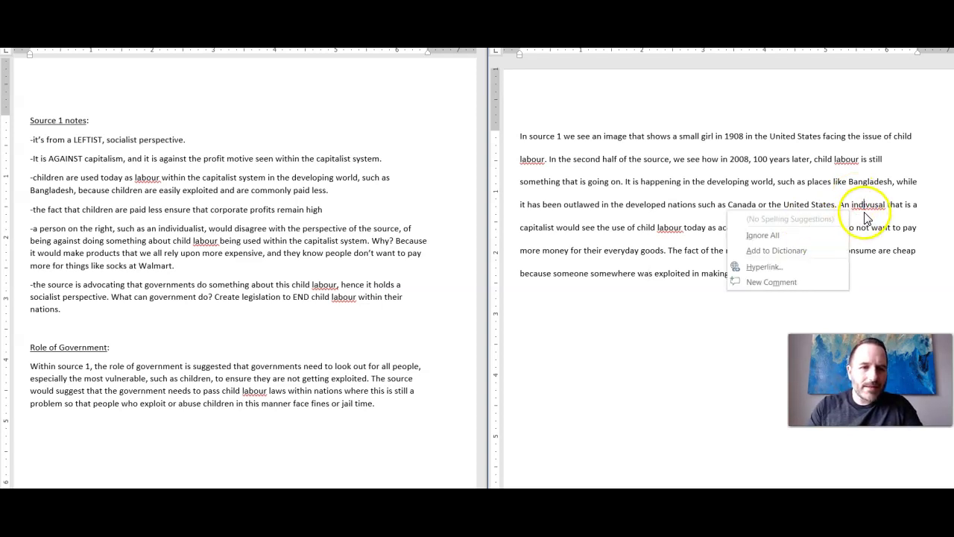
{"action": "double_click", "coordinate": [865, 206]}
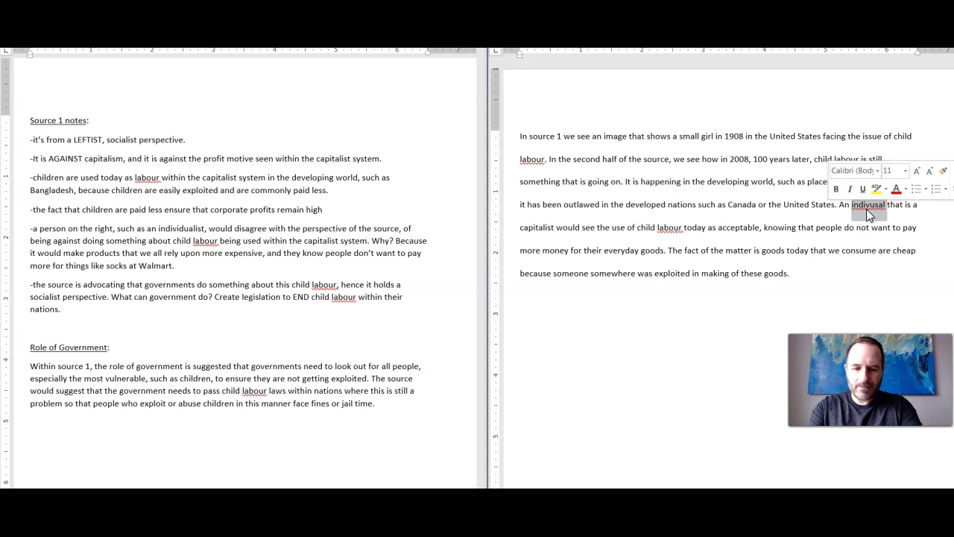
{"action": "type", "text": "individual"}
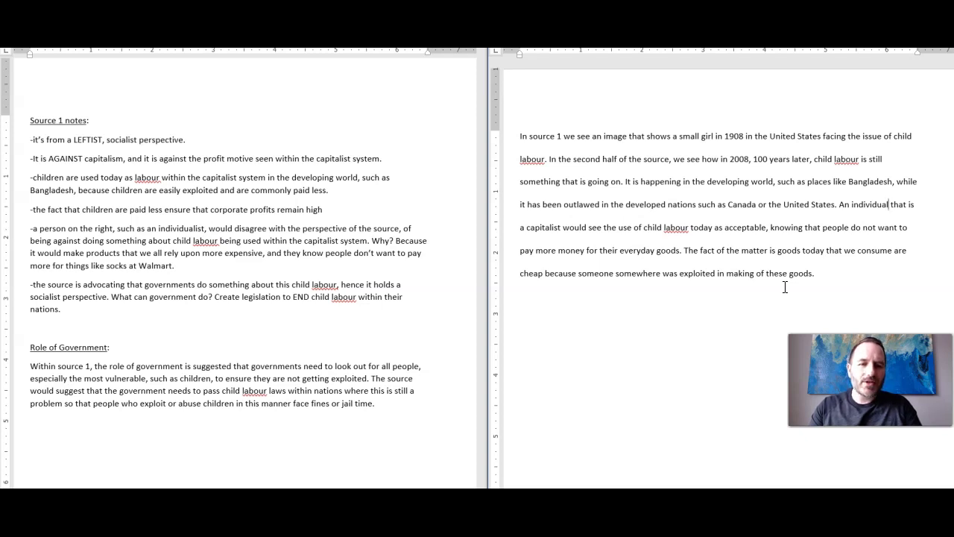
{"action": "left_click", "coordinate": [833, 273]}
{"action": "type", "text": "Also, capitalist "}
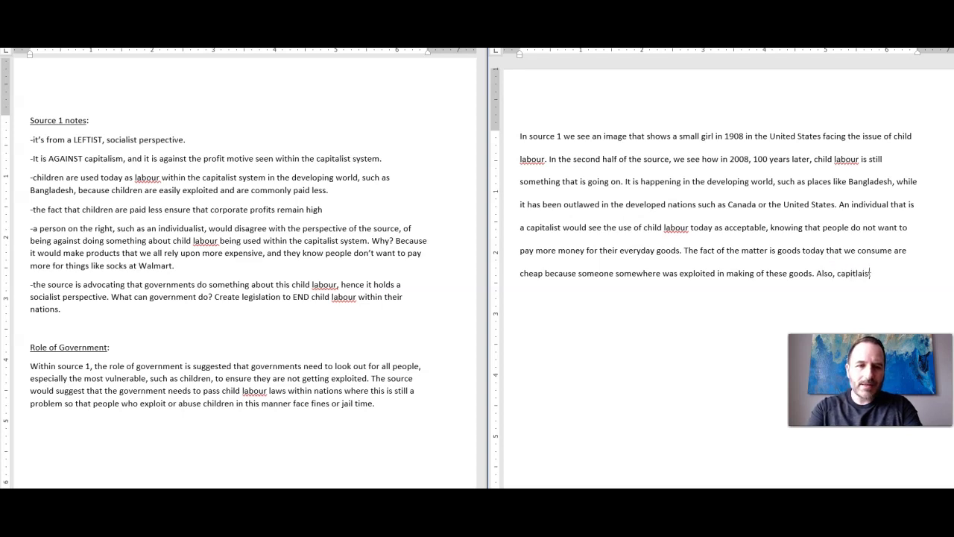
{"action": "type", "text": "cor"}
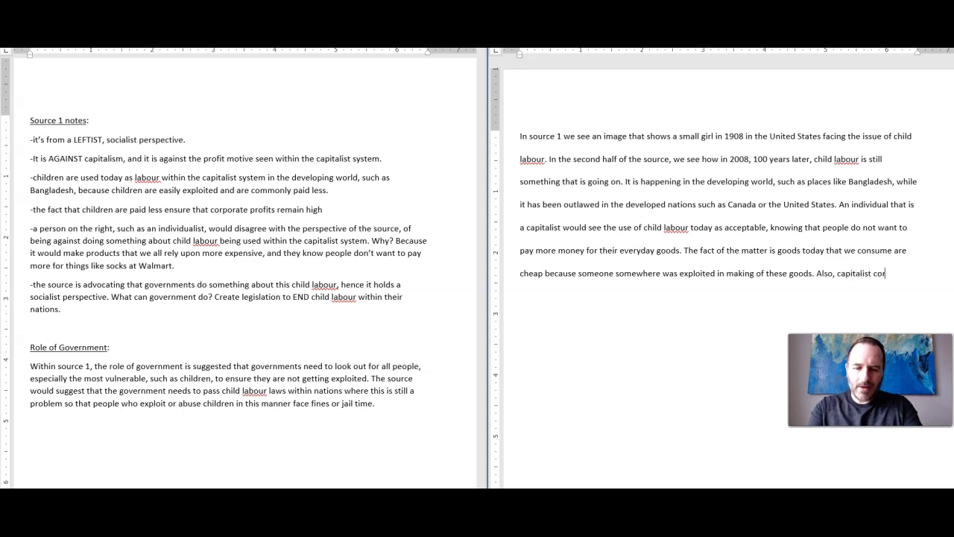
{"action": "type", "text": "porations are c"}
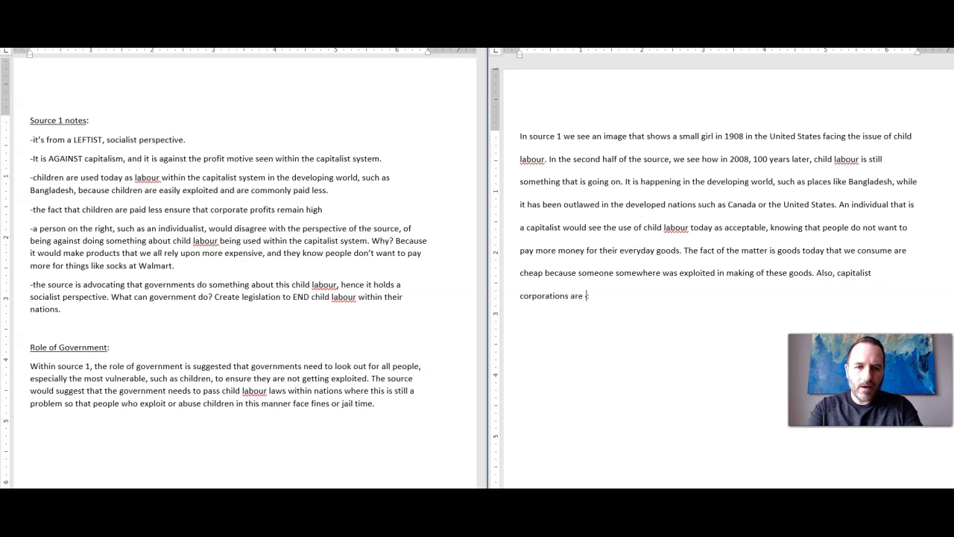
{"action": "type", "text": "oncerned about"}
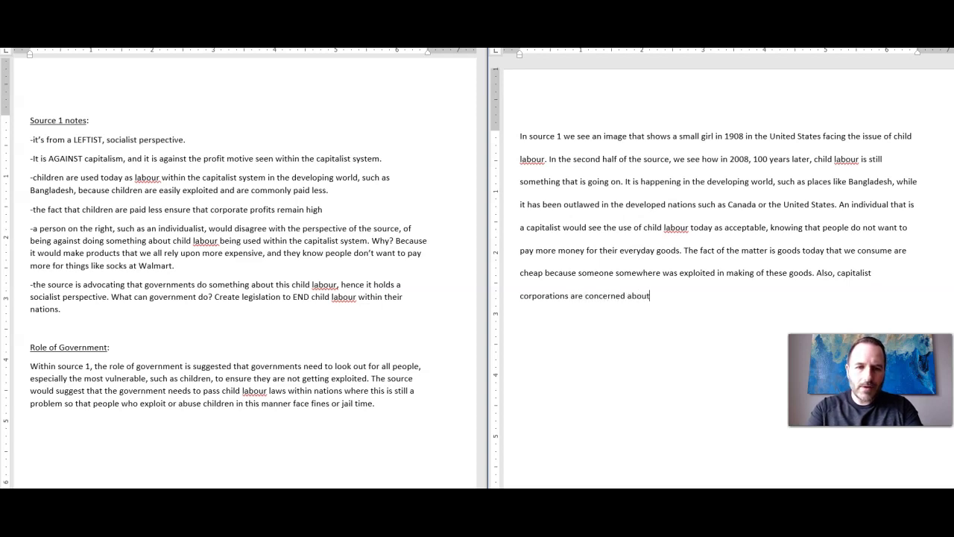
{"action": "type", "text": " keeping "}
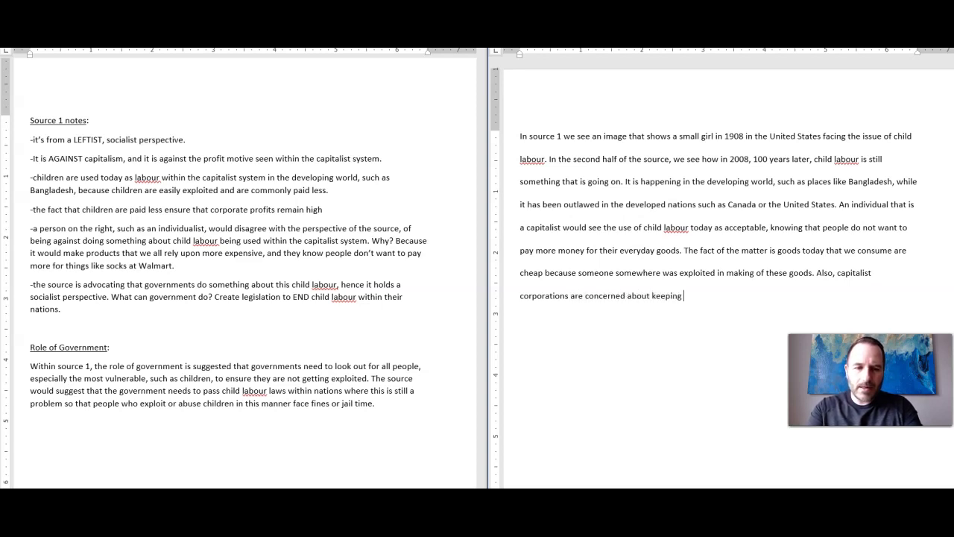
{"action": "type", "text": "profits high"}
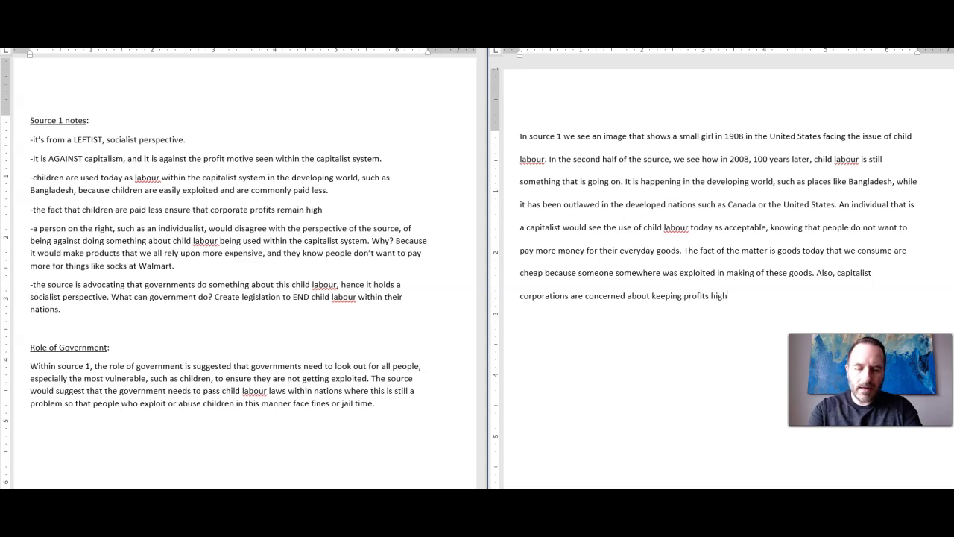
{"action": "type", "text": ", and this can o"}
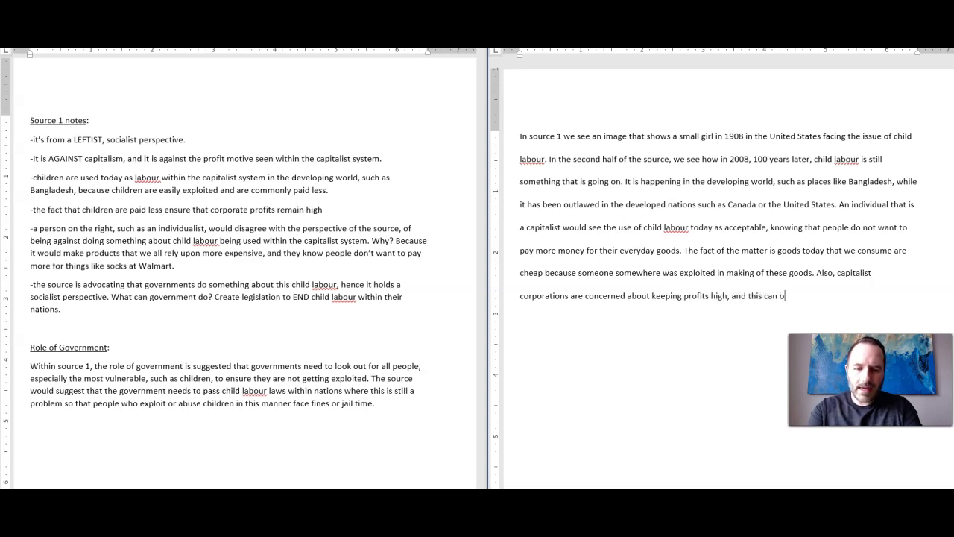
{"action": "type", "text": "nly occur"}
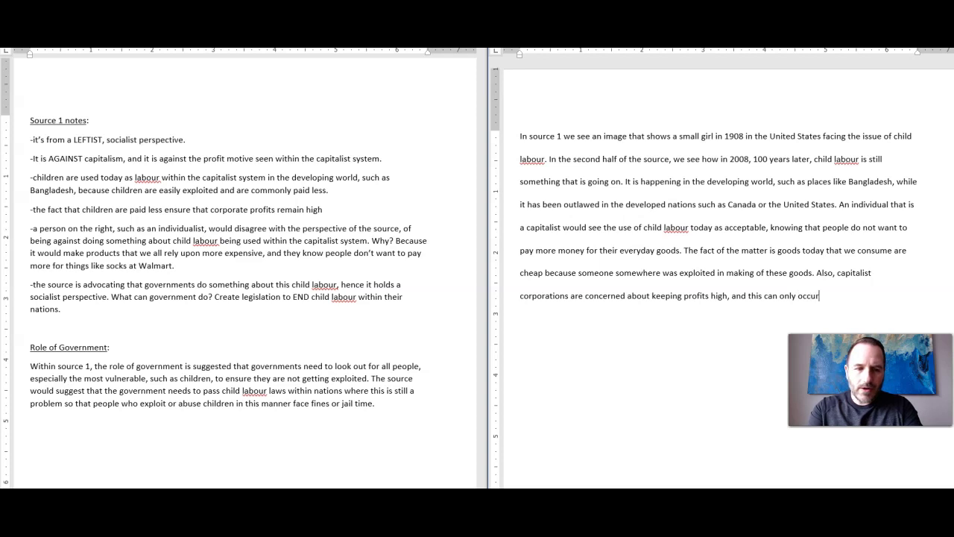
{"action": "type", "text": " if labout"}
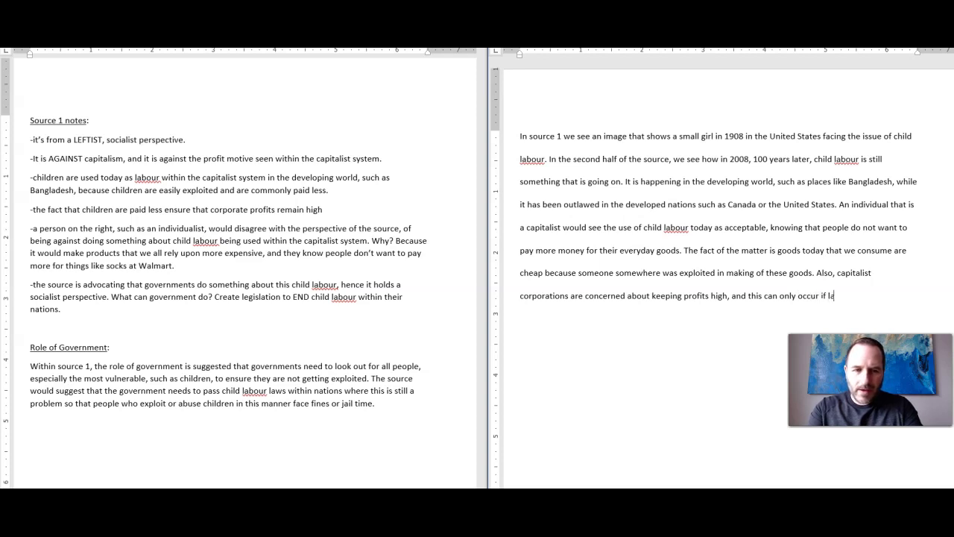
Add that labour costs are kept low, then begin 'However, the source would disagree with this position…'
{"action": "key", "text": "BackSpace"}
{"action": "key", "text": "BackSpace"}
{"action": "type", "text": "r costs are "}
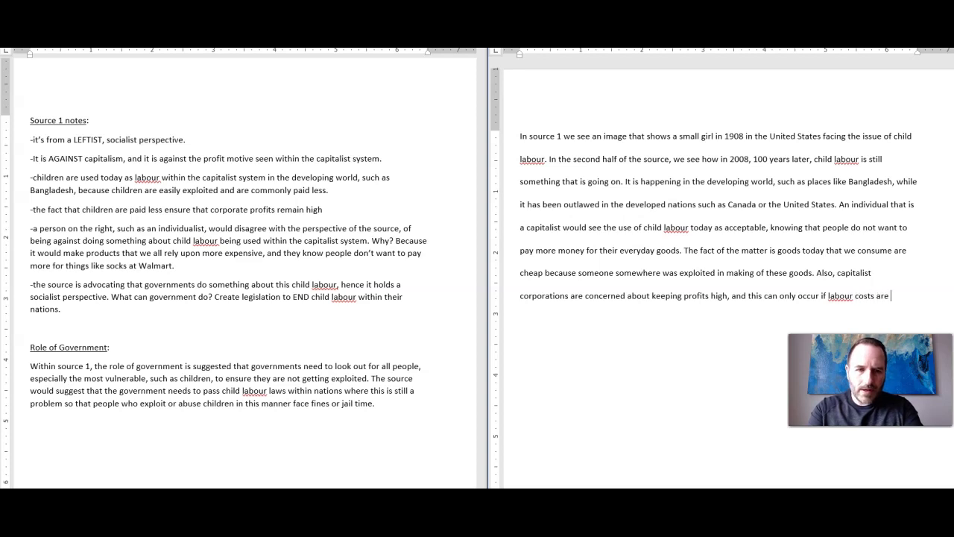
{"action": "type", "text": "kept low."}
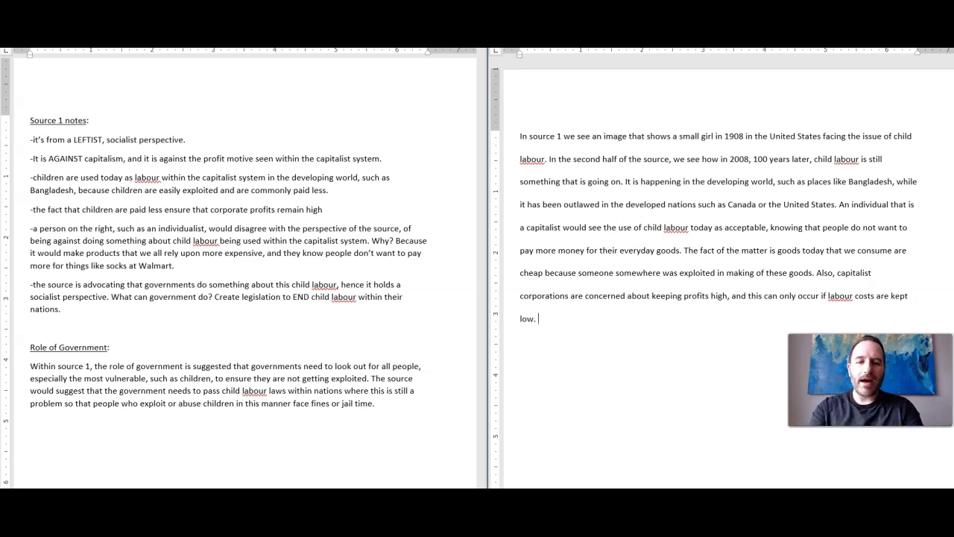
{"action": "type", "text": "However, the"}
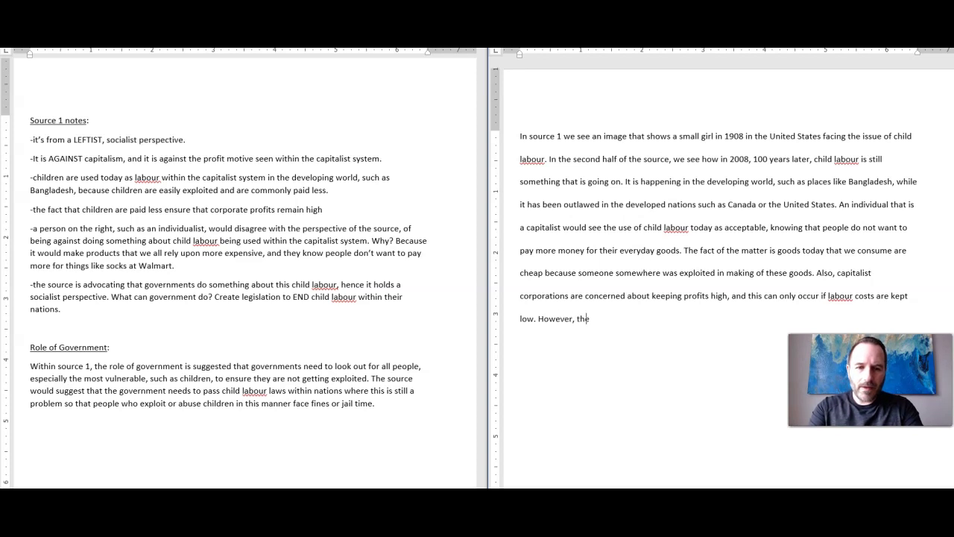
{"action": "type", "text": " source would"}
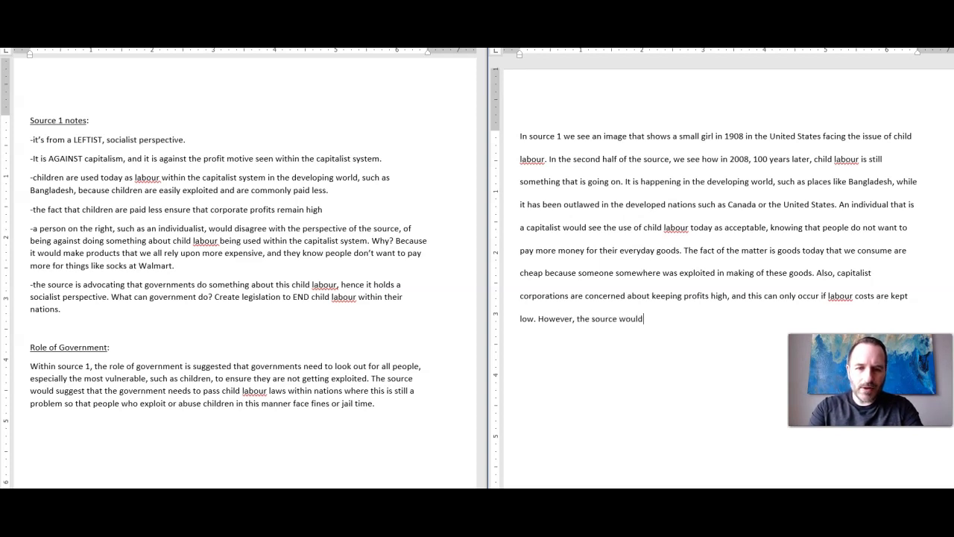
{"action": "type", "text": " disagee"}
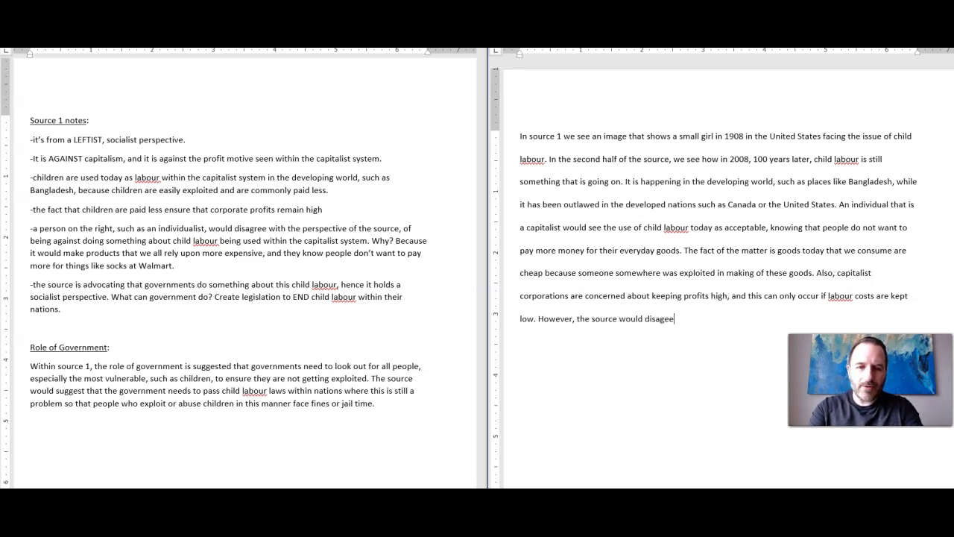
{"action": "key", "text": "BackSpace"}
{"action": "key", "text": "BackSpace"}
{"action": "key", "text": "BackSpace"}
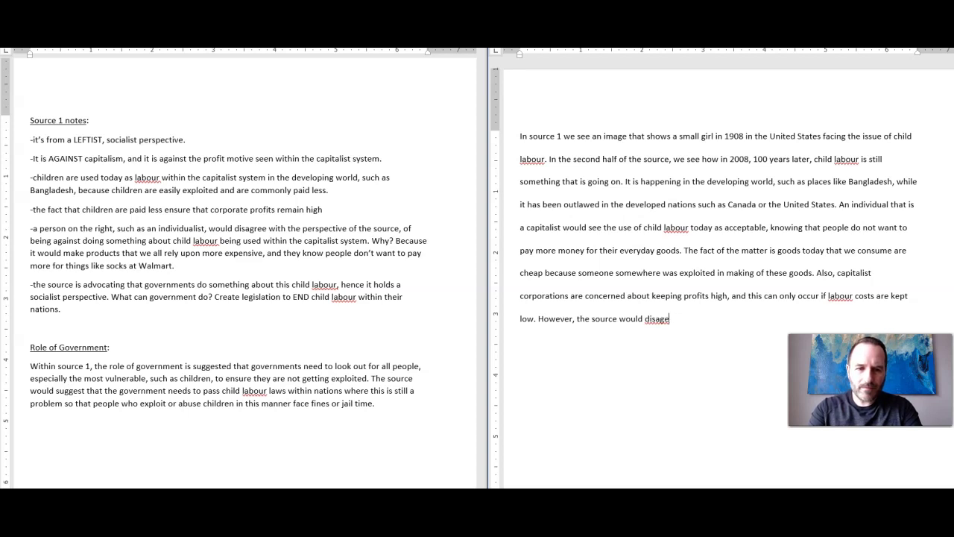
{"action": "type", "text": "gree within"}
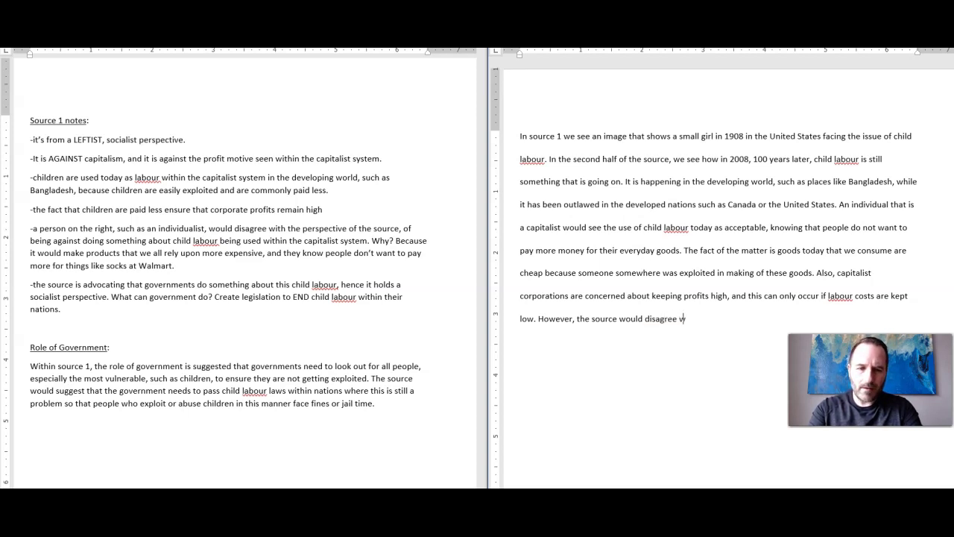
{"action": "key", "text": "BackSpace"}
{"action": "type", "text": "this position"}
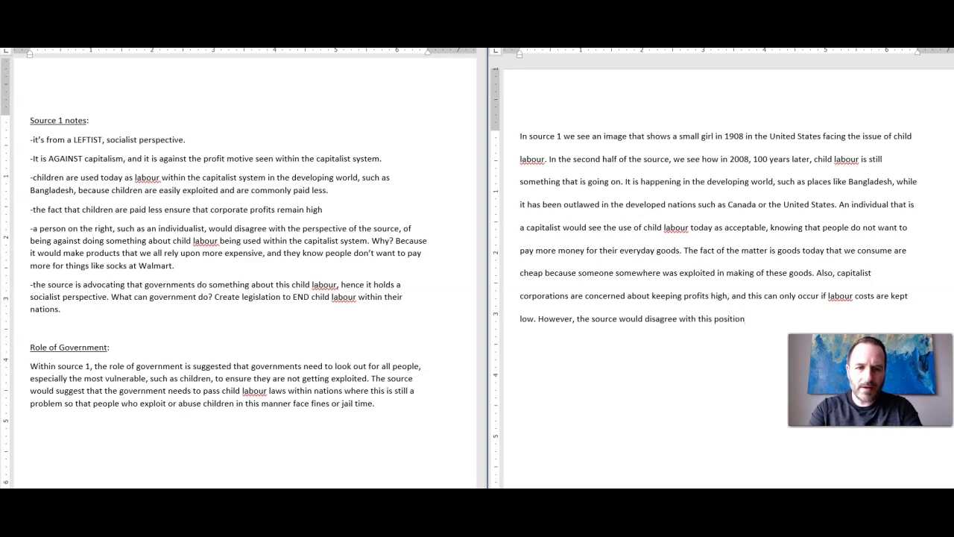
{"action": "type", "text": " of "}
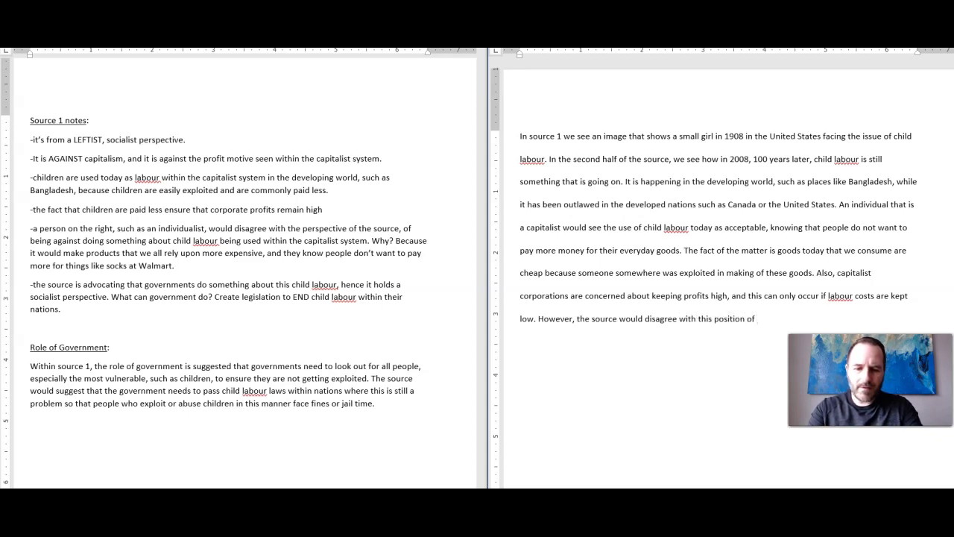
{"action": "type", "text": "allowing "}
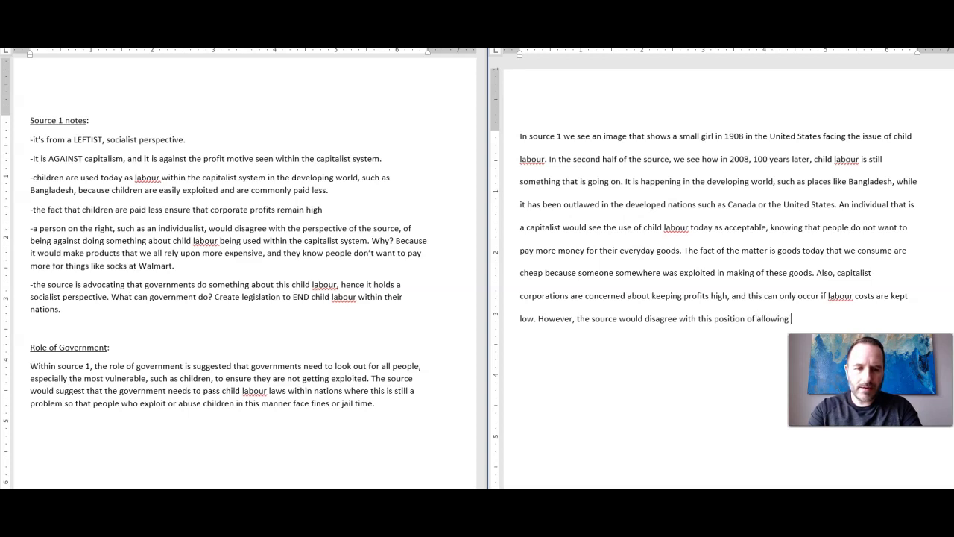
{"action": "type", "text": "explotation"}
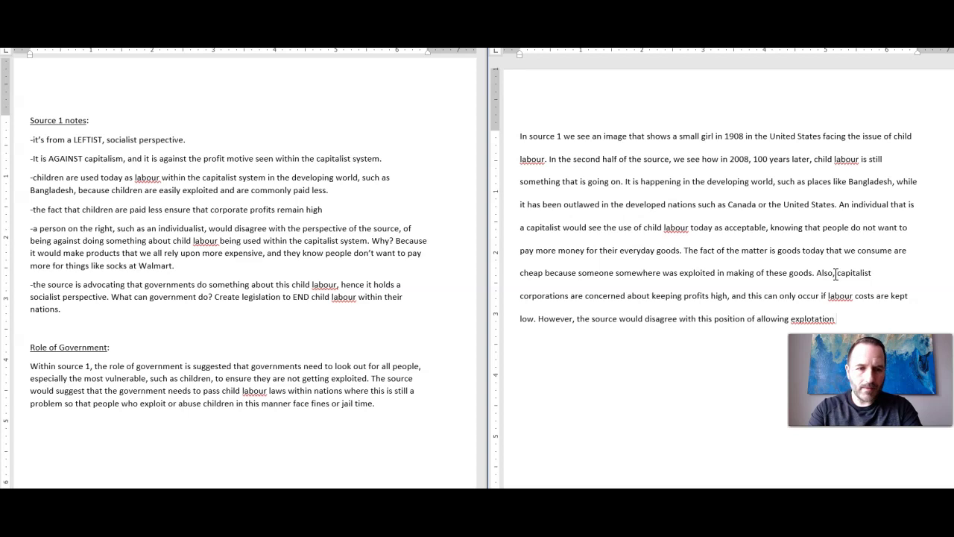
Replace the misspelled 'explotation' with 'exploitation' from the spelling suggestions
{"action": "right_click", "coordinate": [812, 319]}
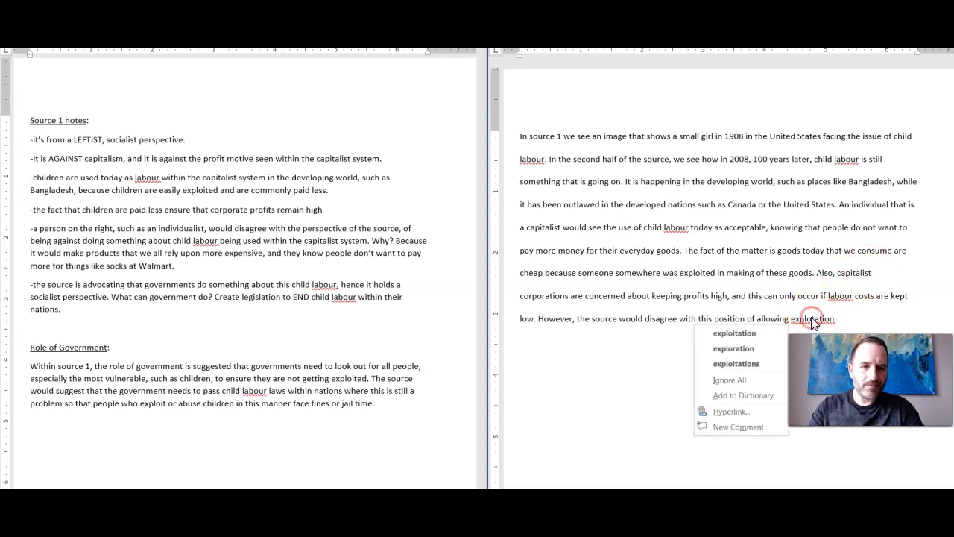
{"action": "left_click", "coordinate": [771, 332]}
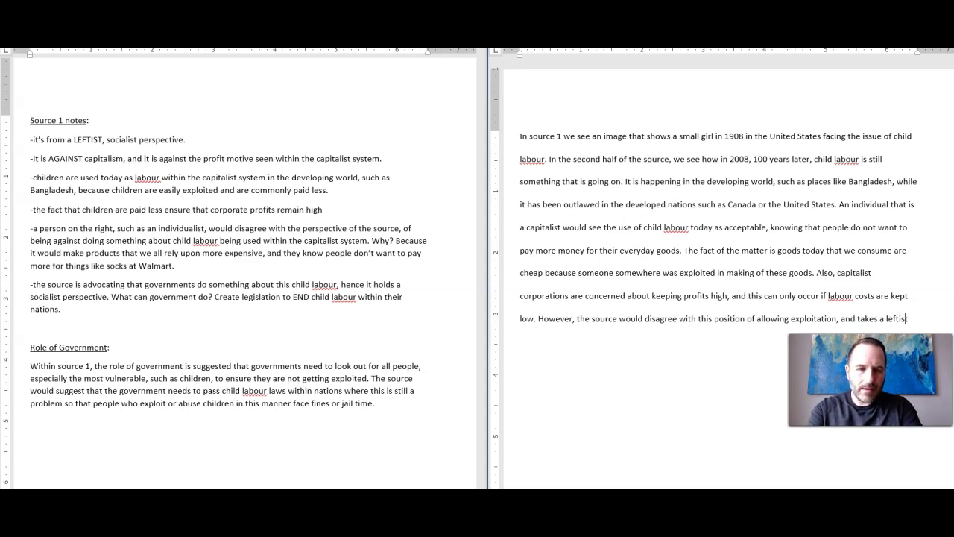
Finish the sentence with 'socialist perspective when it comes to the issue of child labour.'
{"action": "type", "text": "social"}
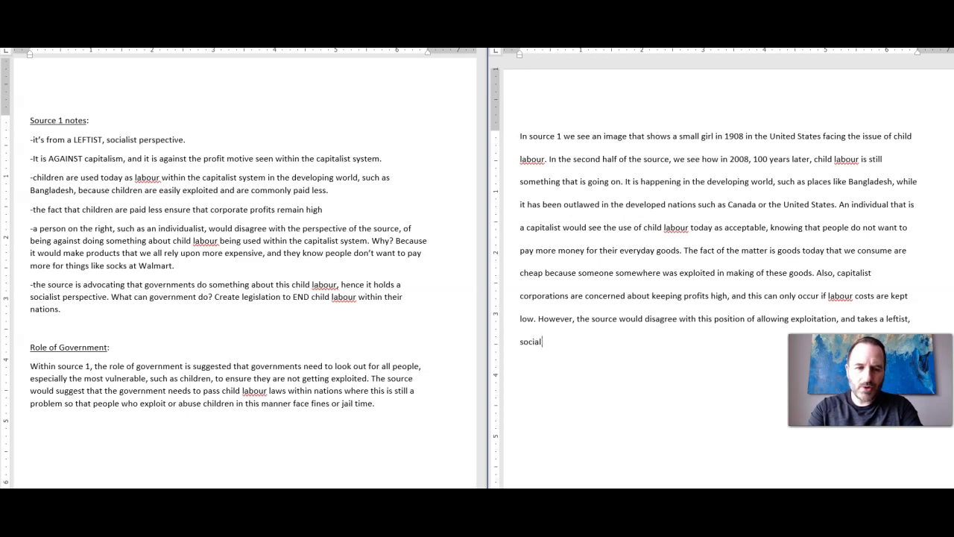
{"action": "type", "text": "ist perspe"}
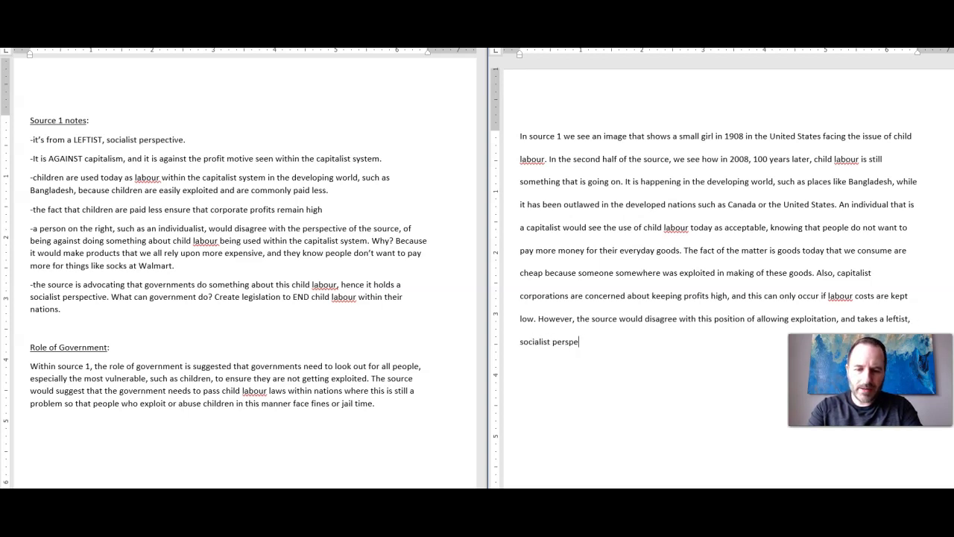
{"action": "type", "text": "ctive when it com"}
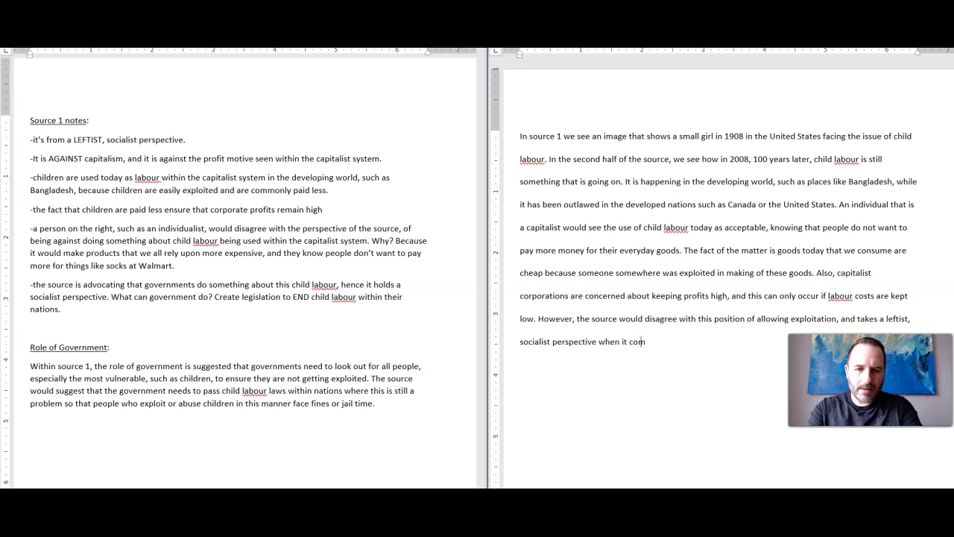
{"action": "type", "text": "es to the issu"}
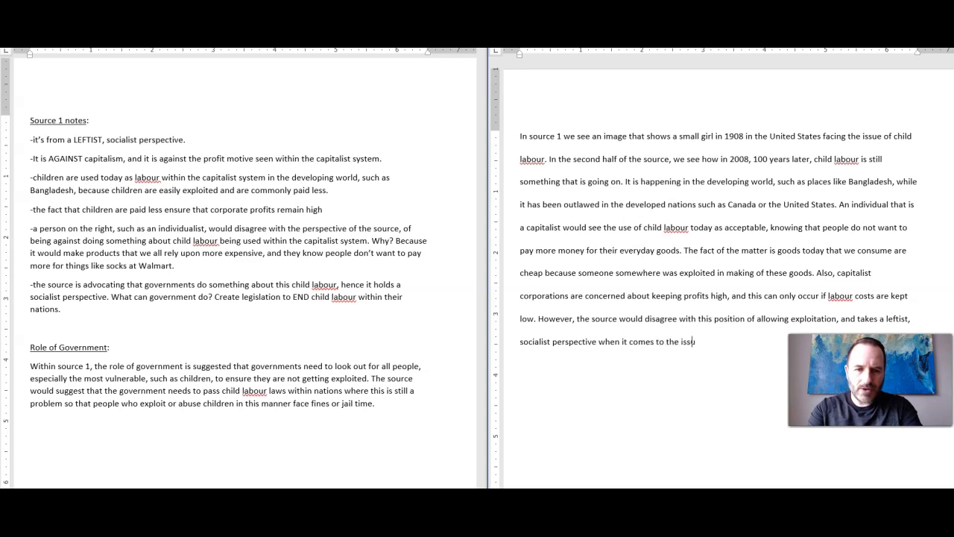
{"action": "type", "text": "e of child labout."}
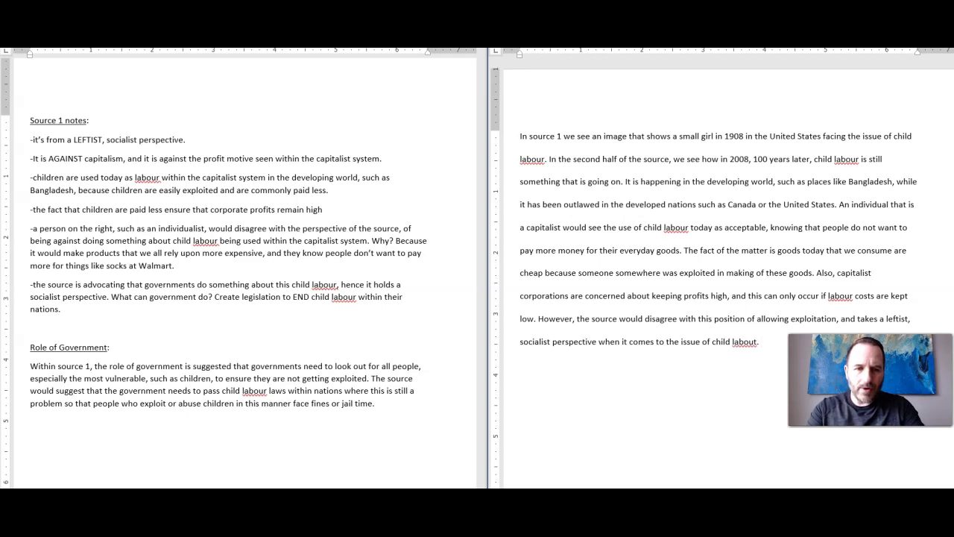
{"action": "key", "text": "BackSpace"}
{"action": "key", "text": "BackSpace"}
{"action": "type", "text": "r."}
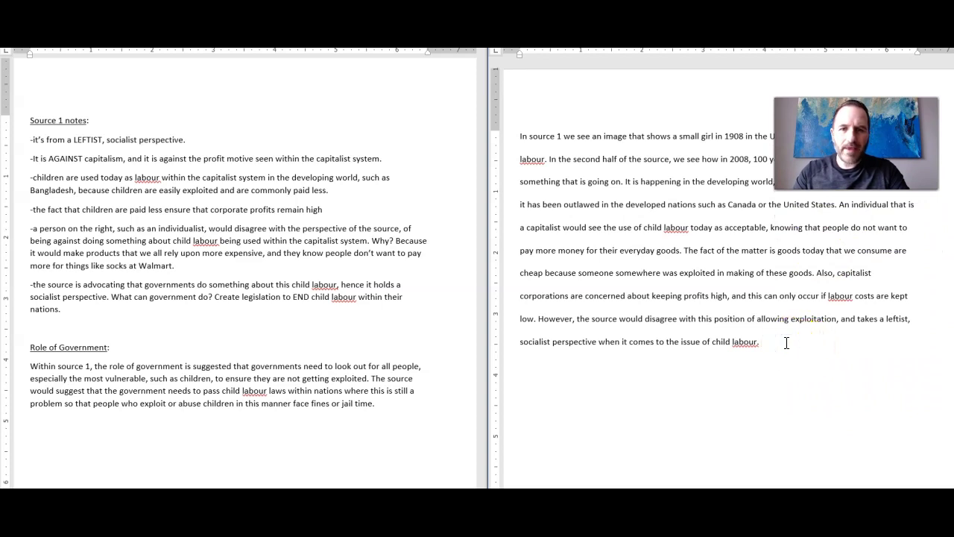
{"action": "scroll", "coordinate": [787, 343], "scroll_direction": "down", "scroll_amount": 1}
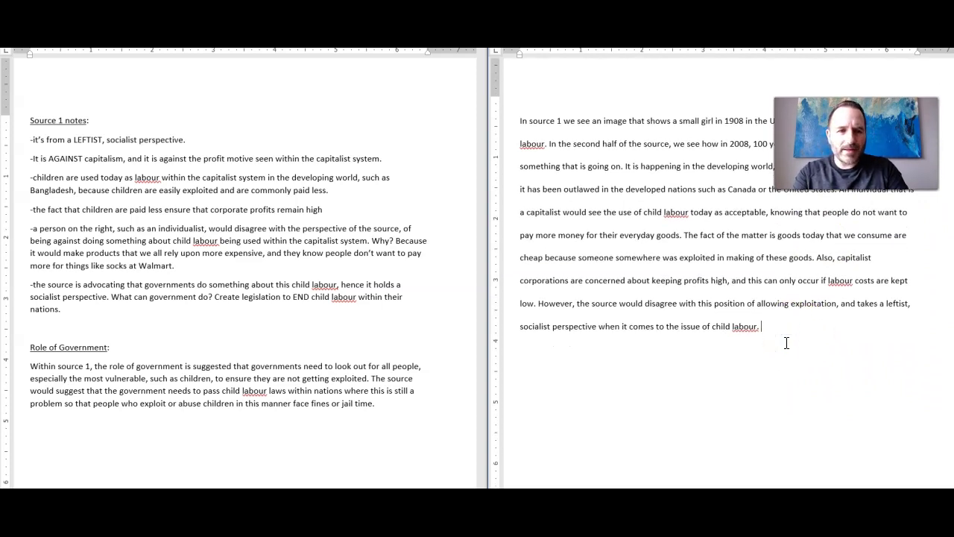
{"action": "scroll", "coordinate": [786, 343], "scroll_direction": "up", "scroll_amount": 1}
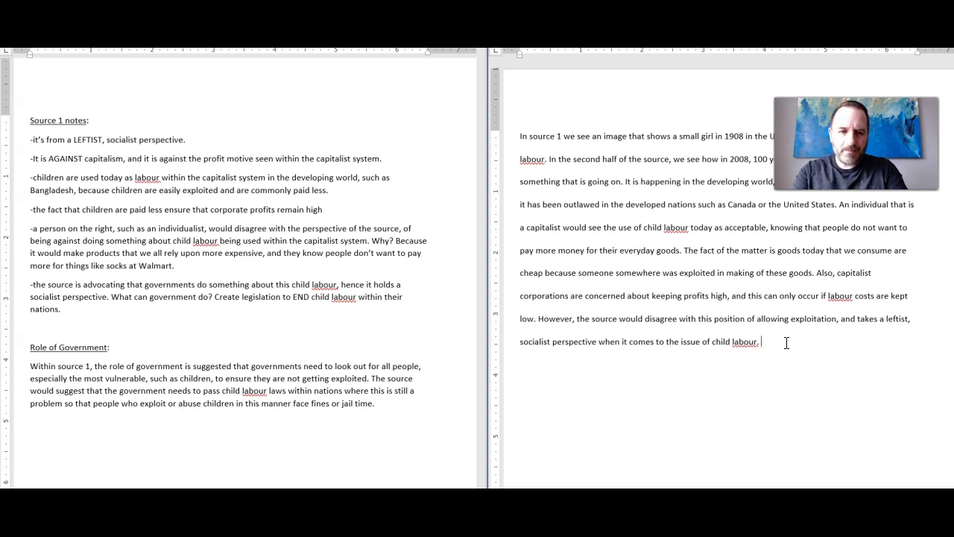
Add 'Within source 1,' government should create legislation outlawing child labour
{"action": "type", "text": "Within"}
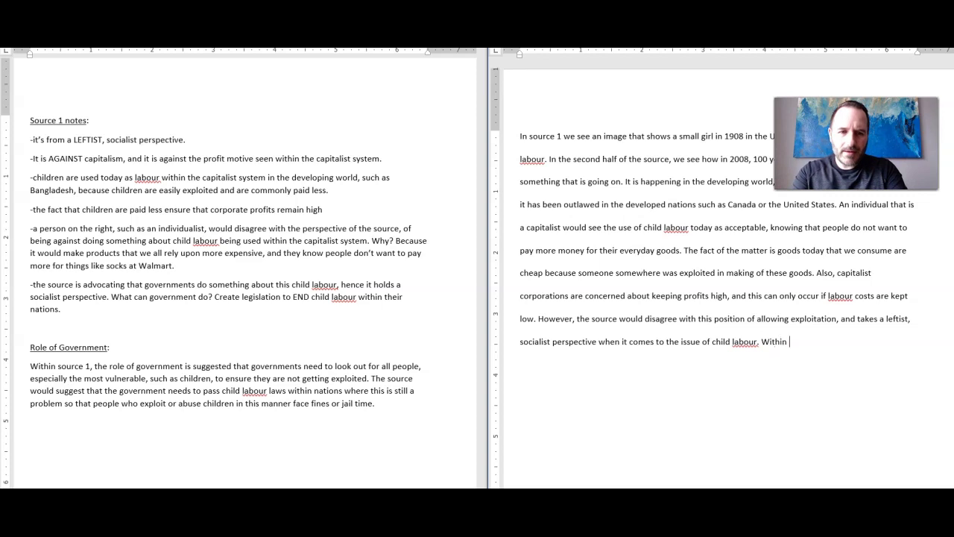
{"action": "type", "text": " sour"}
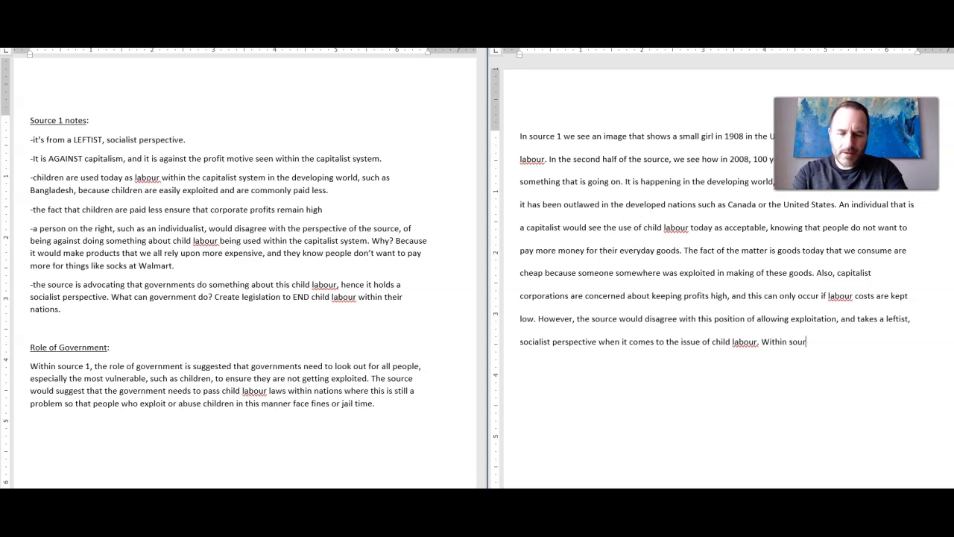
{"action": "key", "text": "BackSpace"}
{"action": "key", "text": "BackSpace"}
{"action": "key", "text": "BackSpace"}
{"action": "key", "text": "BackSpace"}
{"action": "key", "text": "BackSpace"}
{"action": "key", "text": "BackSpace"}
{"action": "key", "text": "BackSpace"}
{"action": "key", "text": "BackSpace"}
{"action": "key", "text": "BackSpace"}
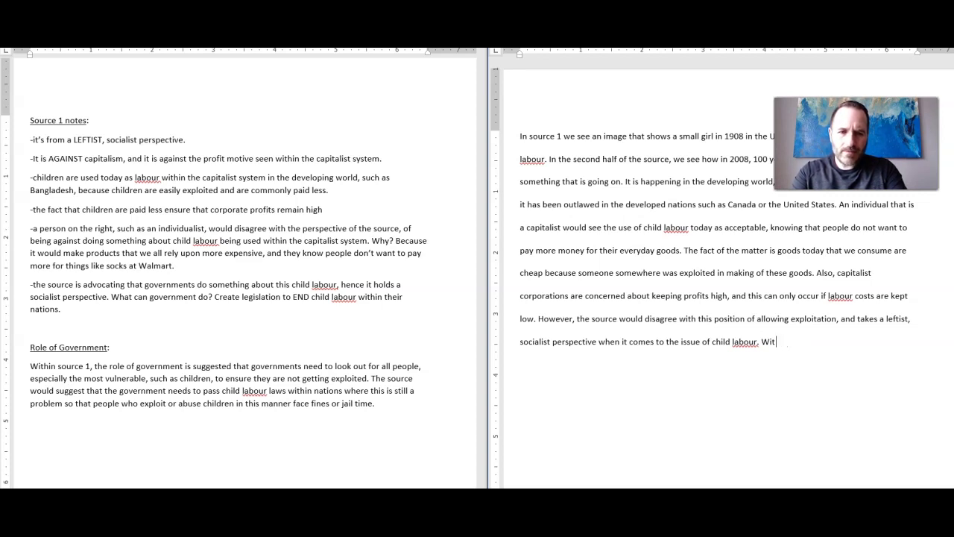
{"action": "type", "text": "Wi"}
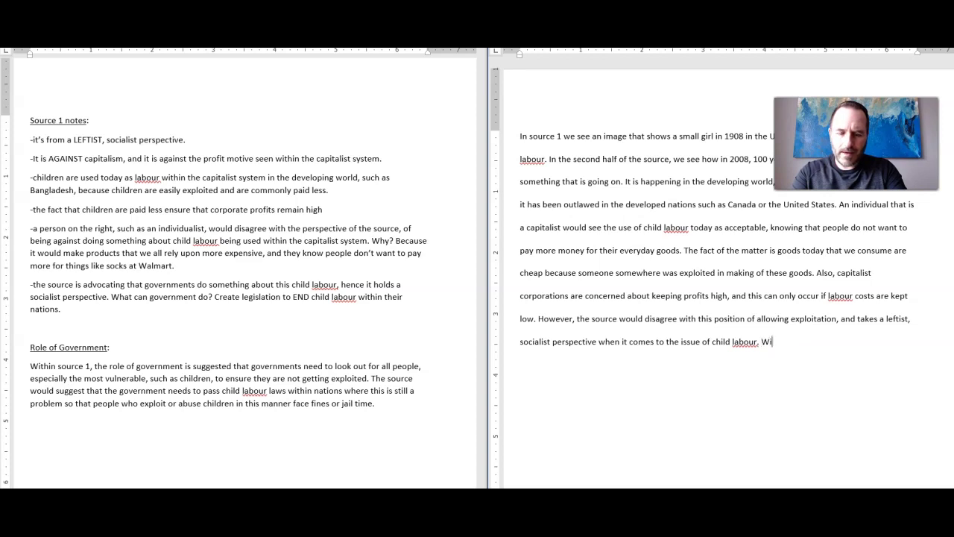
{"action": "type", "text": "thin source 1,"}
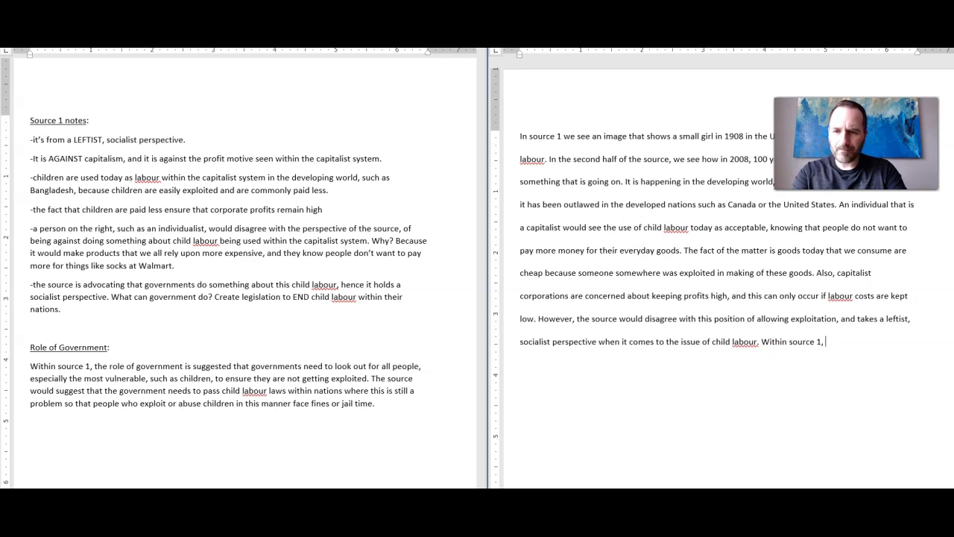
{"action": "type", "text": "it is "}
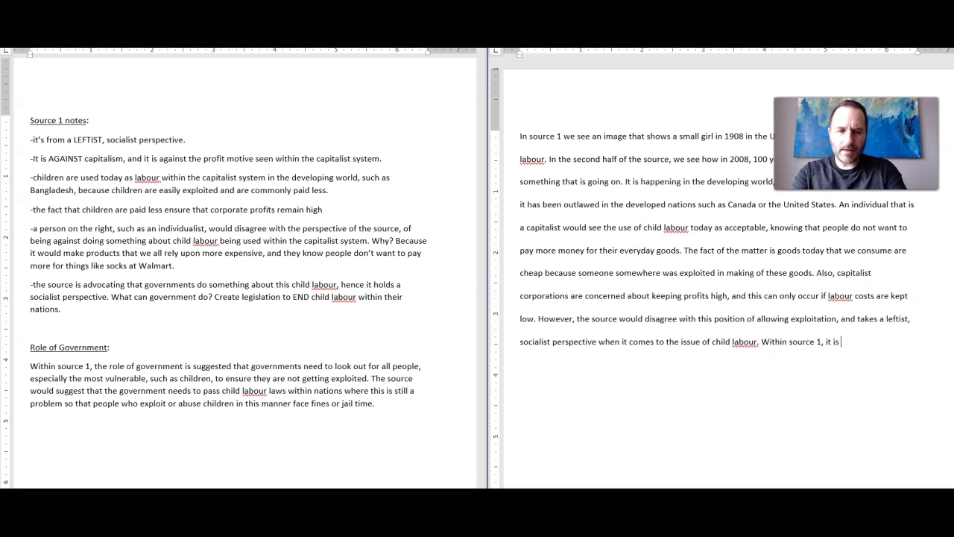
{"action": "type", "text": "suggested that the role o"}
{"action": "type", "text": "f government"}
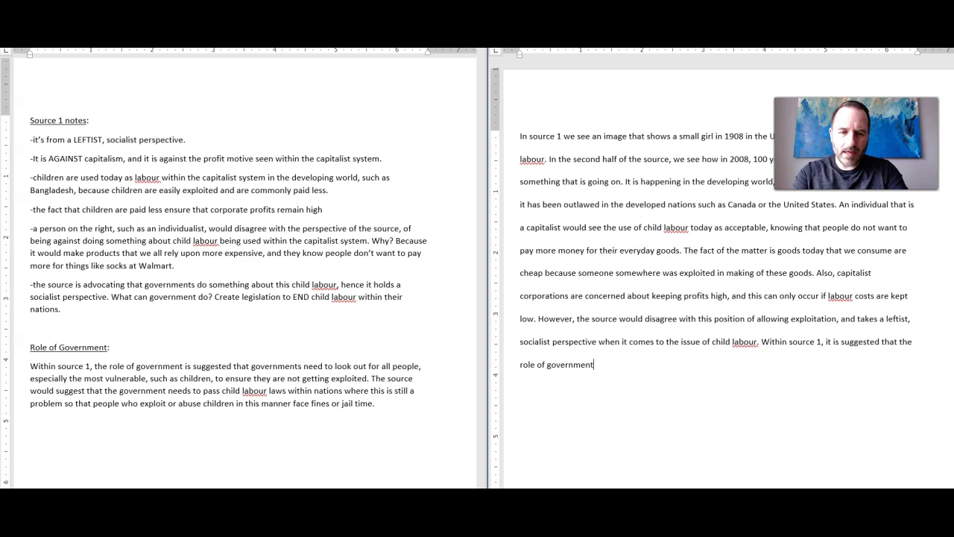
{"action": "type", "text": " is to c"}
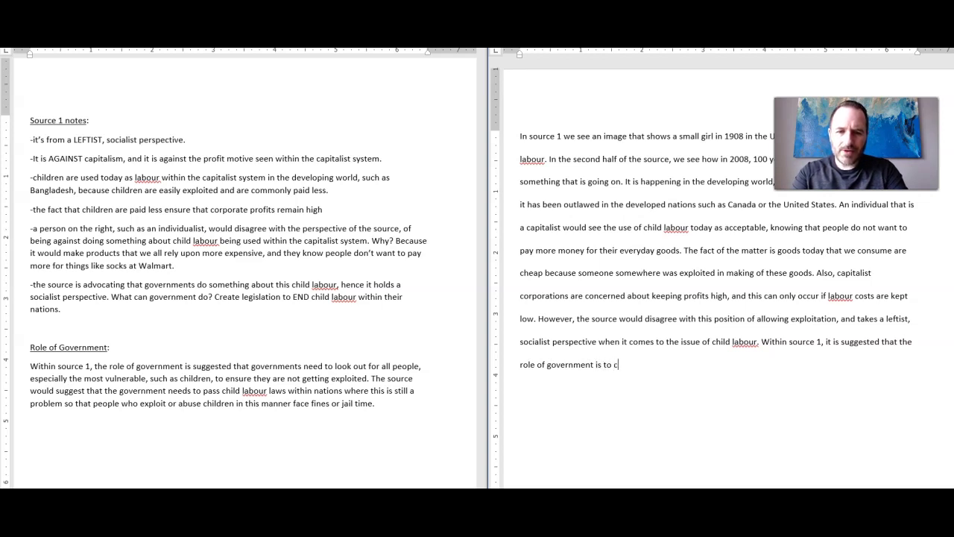
{"action": "type", "text": "reate legi"}
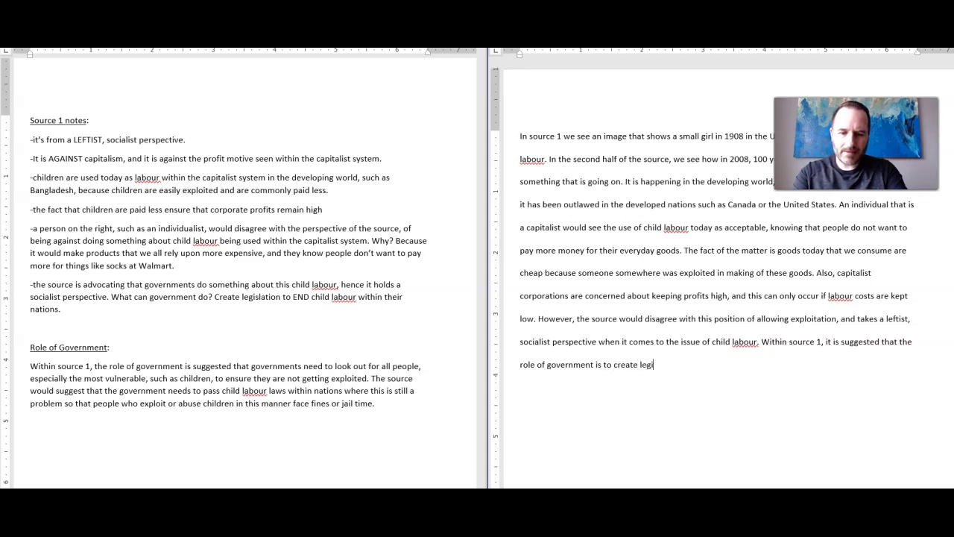
{"action": "type", "text": "slation th"}
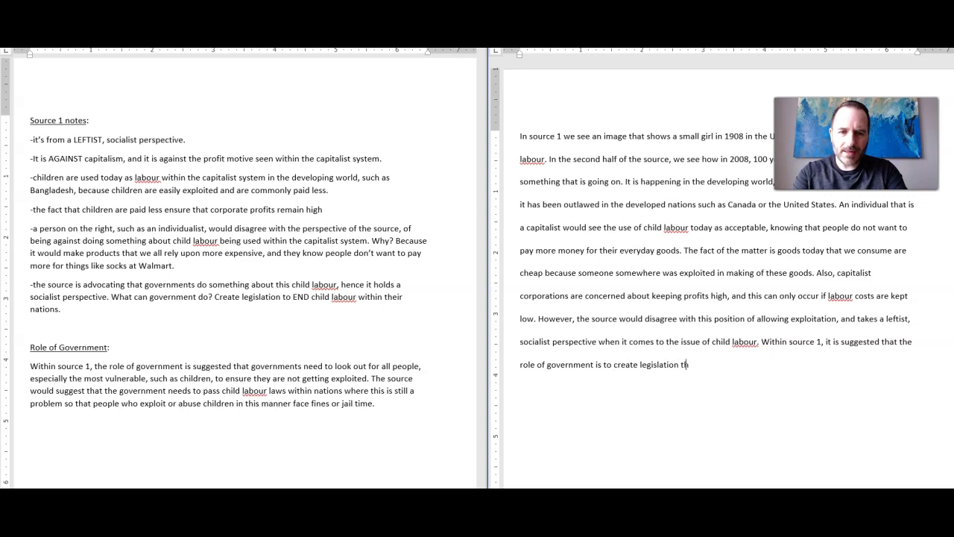
{"action": "type", "text": "at outlaws "}
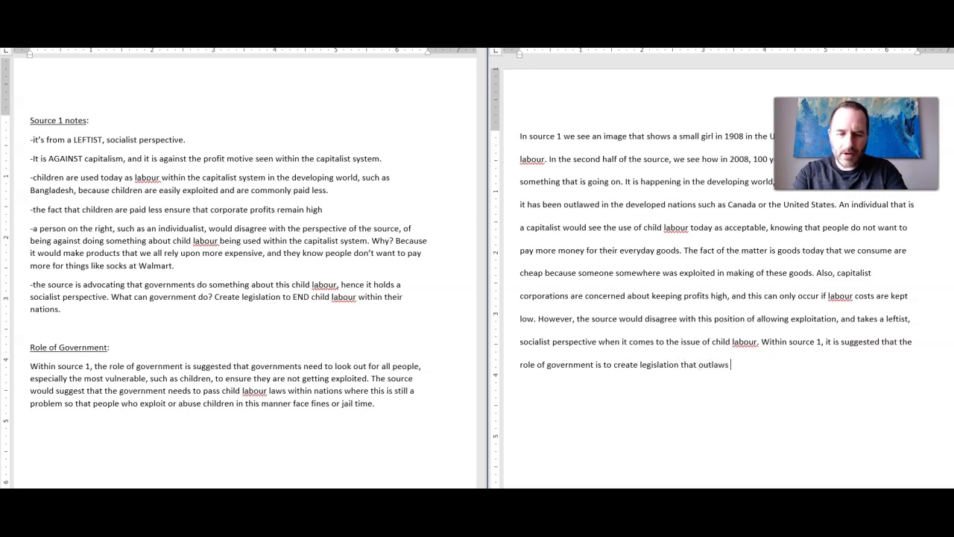
{"action": "type", "text": "the practice of ch"}
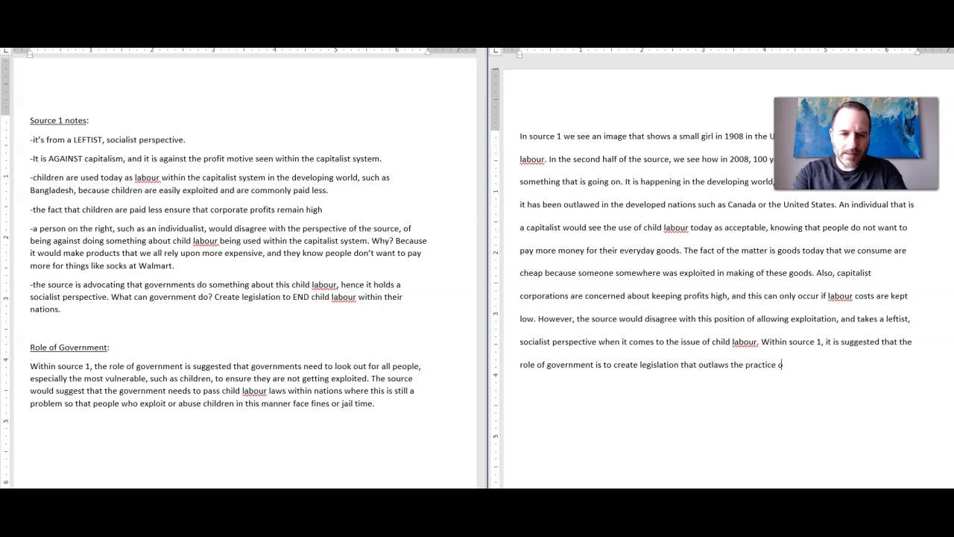
Add that fines or jail time await those exploiting children to keep capitalism profitable
{"action": "type", "text": "labour. "}
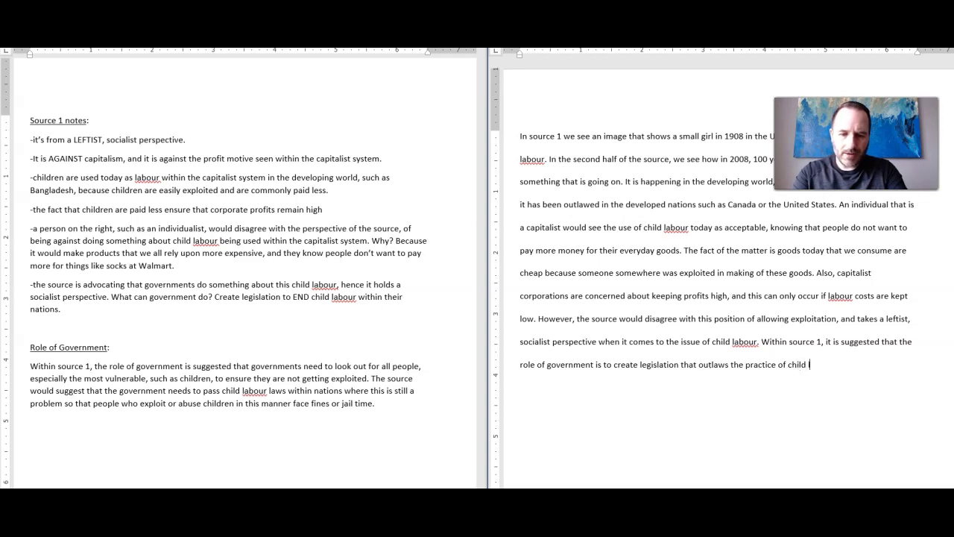
{"action": "type", "text": "Once this legis"}
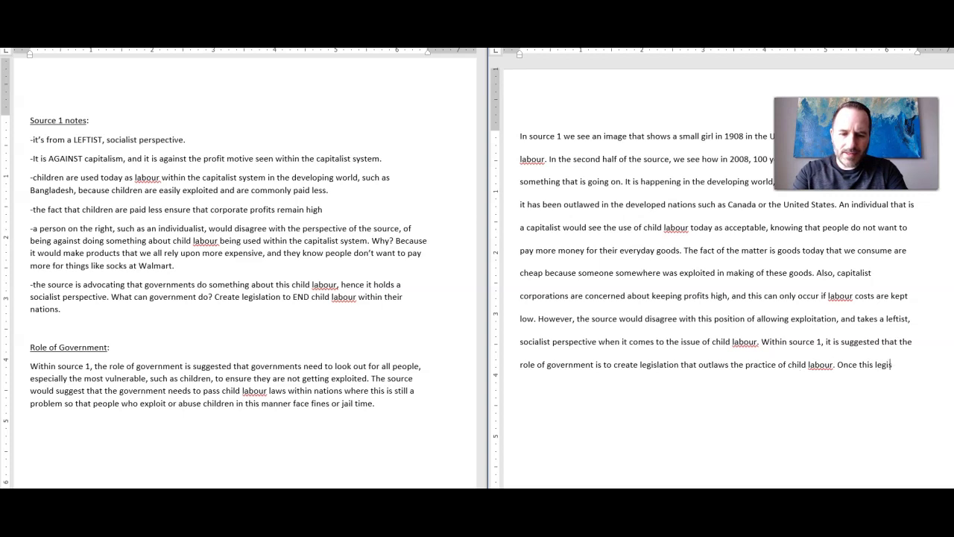
{"action": "type", "text": "lation is pass"}
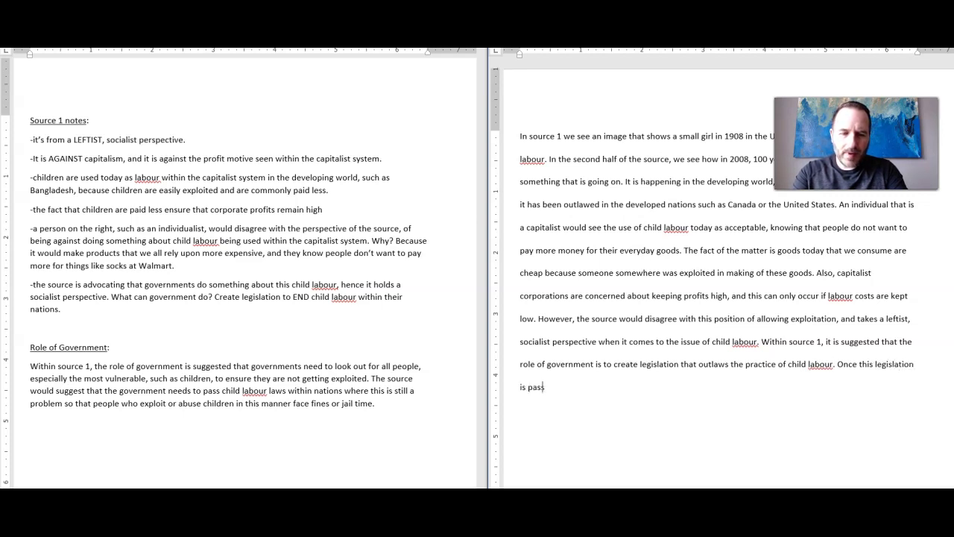
{"action": "type", "text": "ed by governme"}
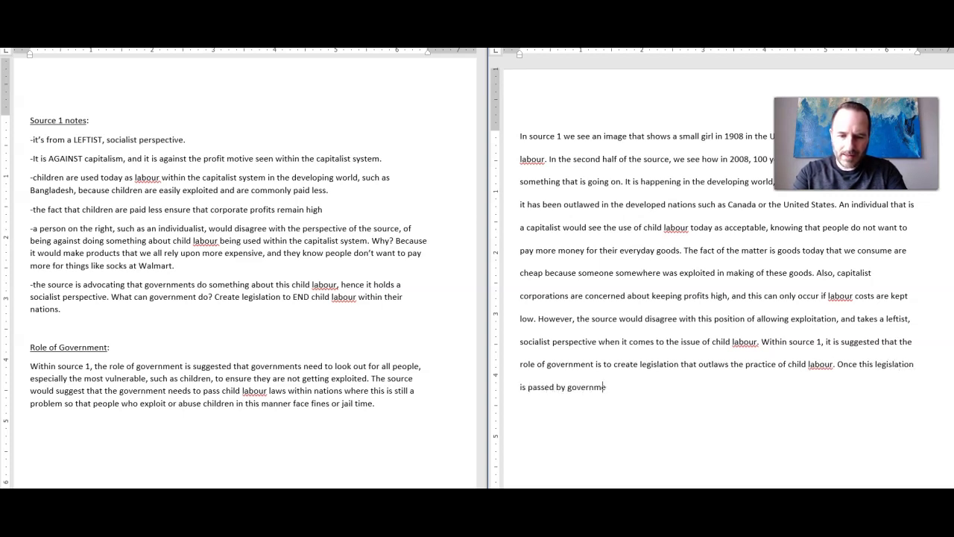
{"action": "type", "text": "nt and children "}
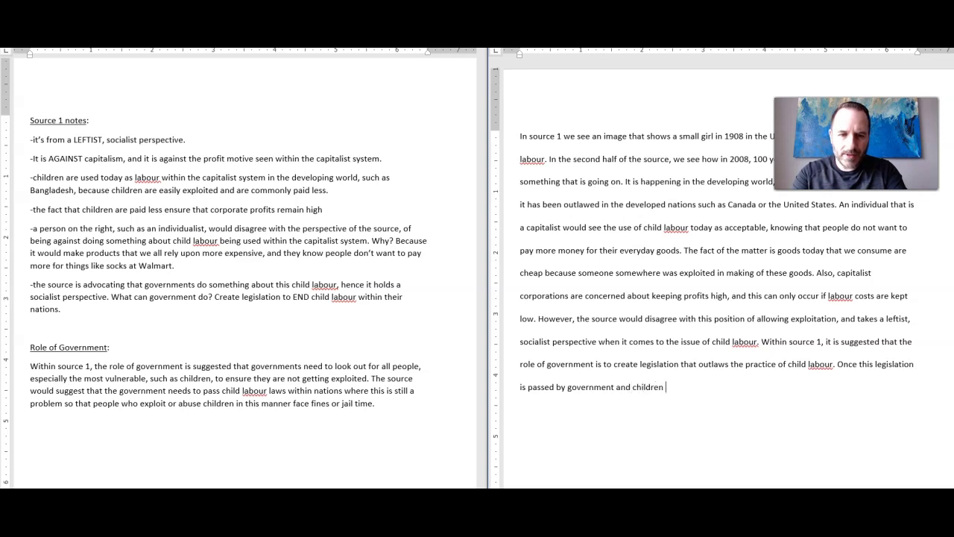
{"action": "type", "text": "are protected, "}
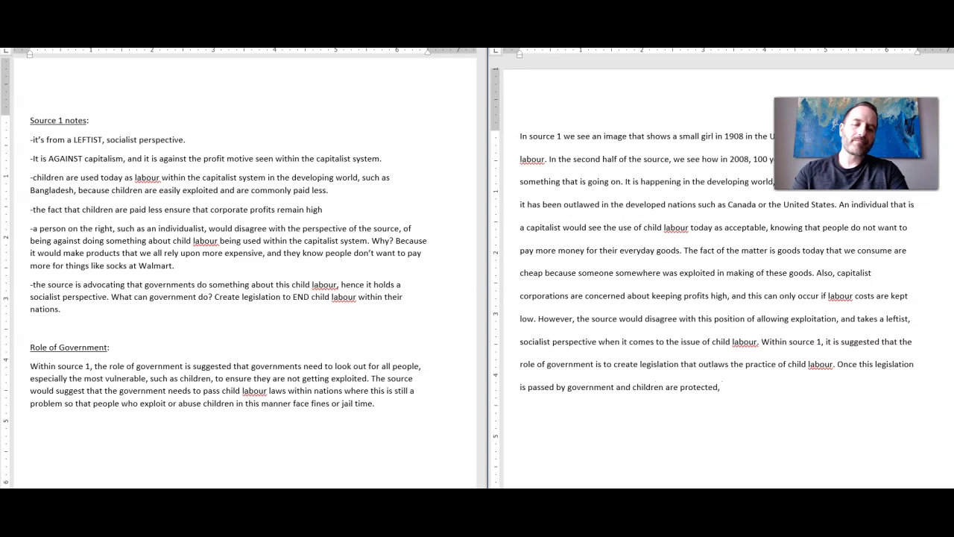
{"action": "type", "text": "fi"}
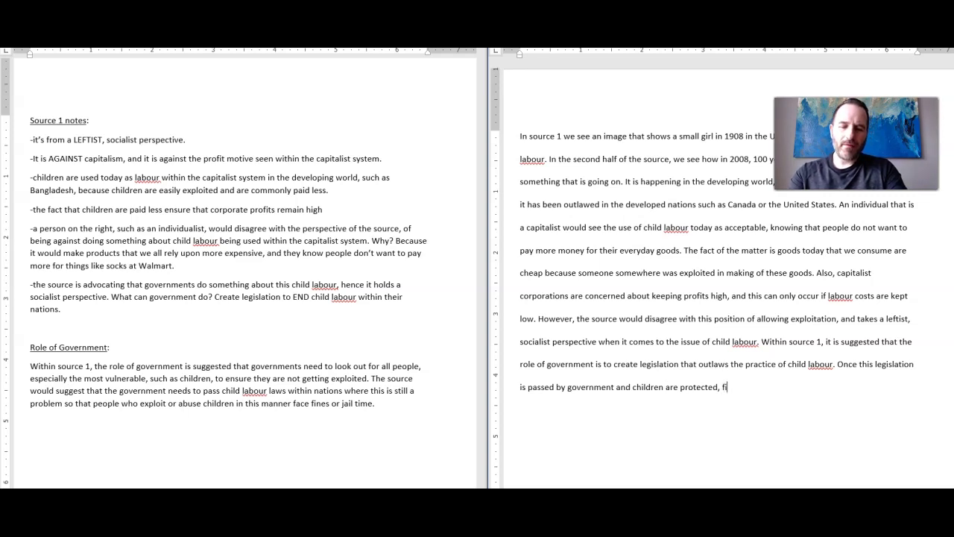
{"action": "type", "text": "nes or j"}
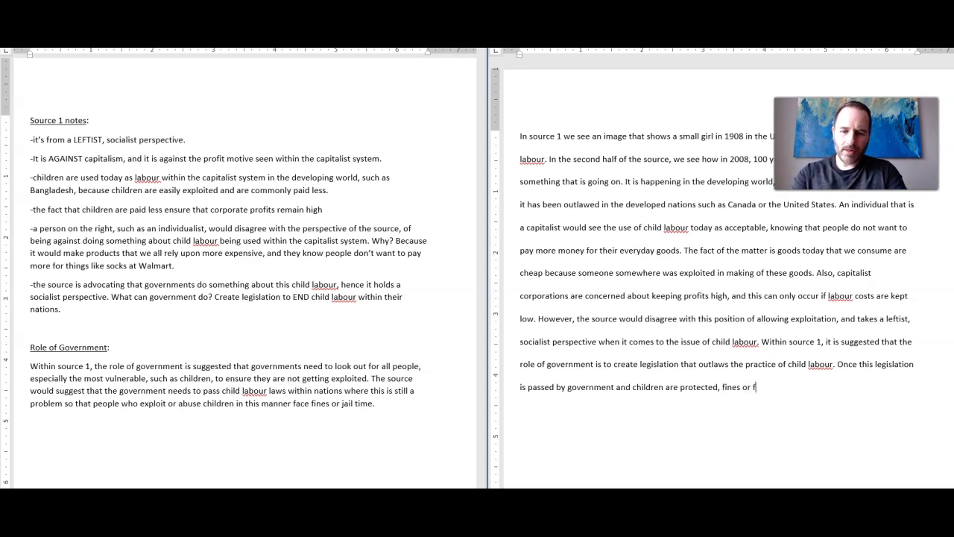
{"action": "type", "text": "ailtime"}
{"action": "key", "text": "BackSpace"}
{"action": "key", "text": "BackSpace"}
{"action": "key", "text": "BackSpace"}
{"action": "key", "text": "BackSpace"}
{"action": "key", "text": "BackSpace"}
{"action": "key", "text": "BackSpace"}
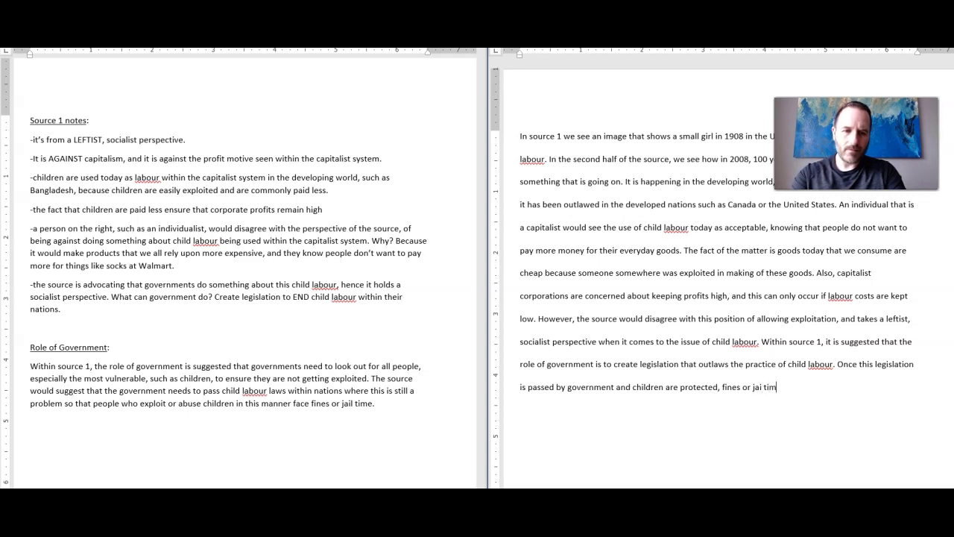
{"action": "type", "text": "il"}
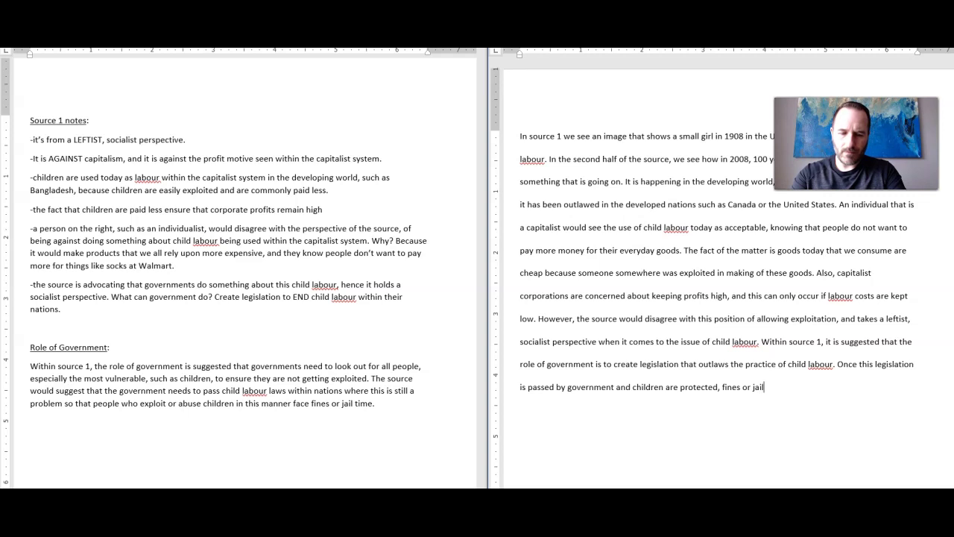
{"action": "type", "text": " time should"}
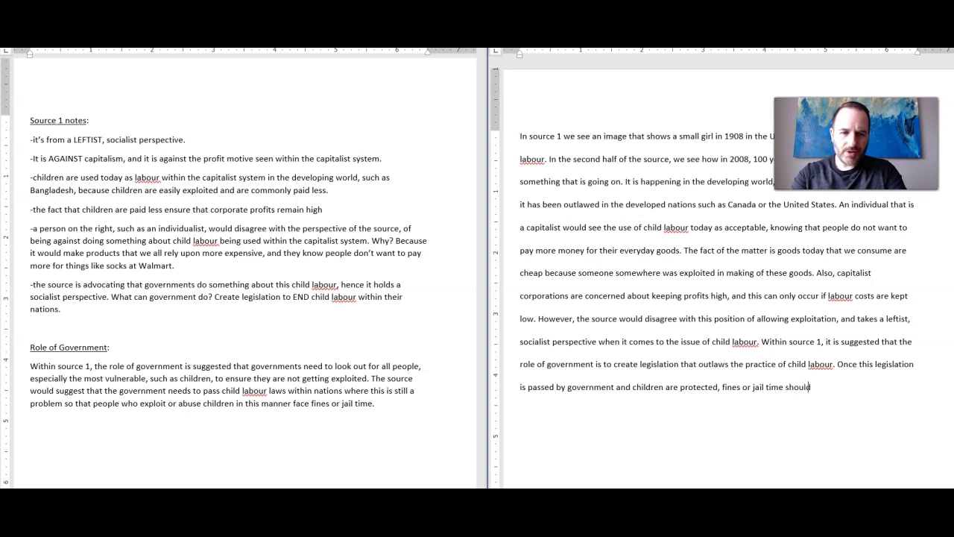
{"action": "type", "text": " be the fate "}
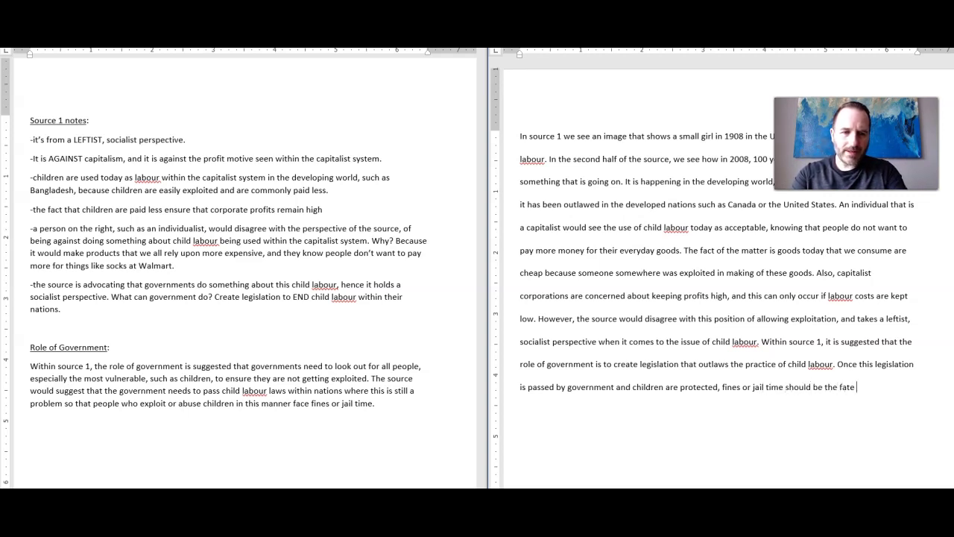
{"action": "type", "text": "of those w"}
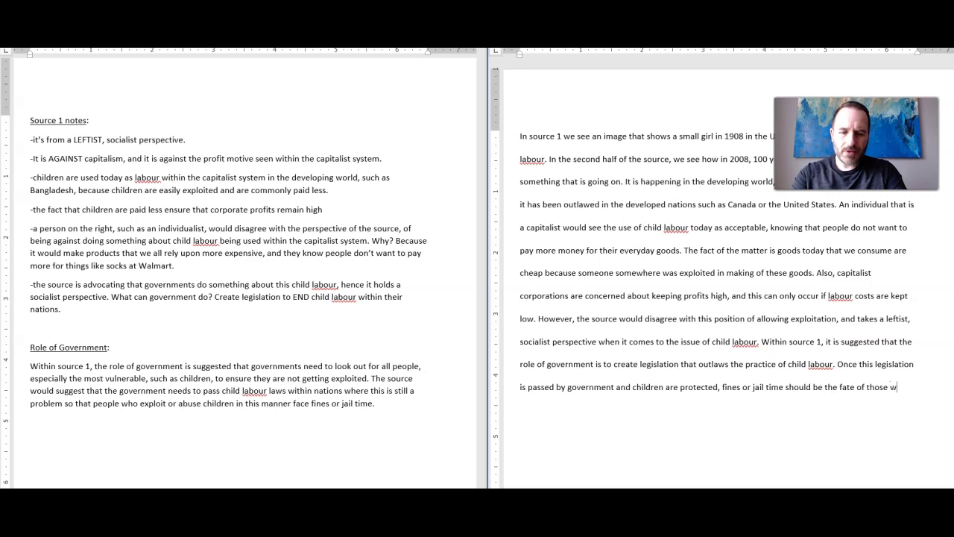
{"action": "type", "text": "ho l"}
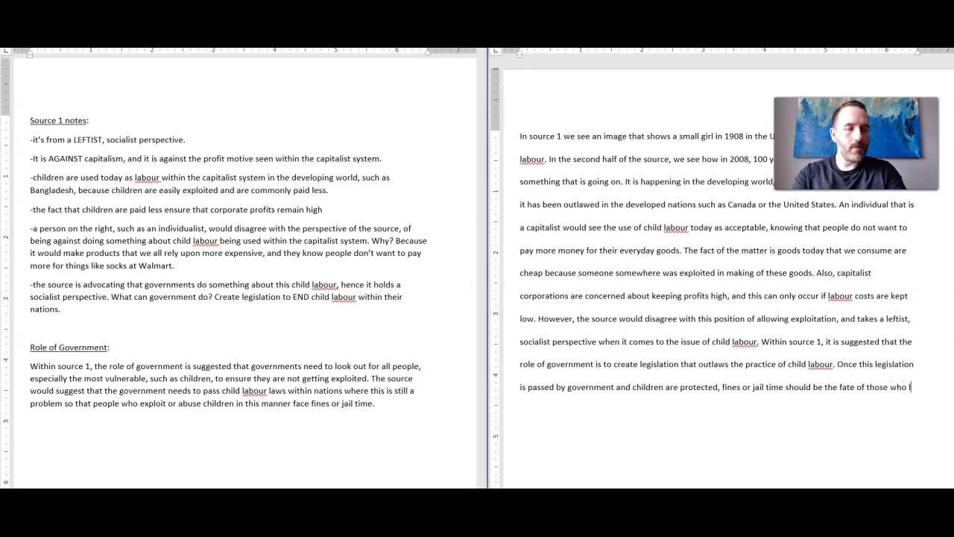
{"action": "key", "text": "BackSpace"}
{"action": "type", "text": "cont"}
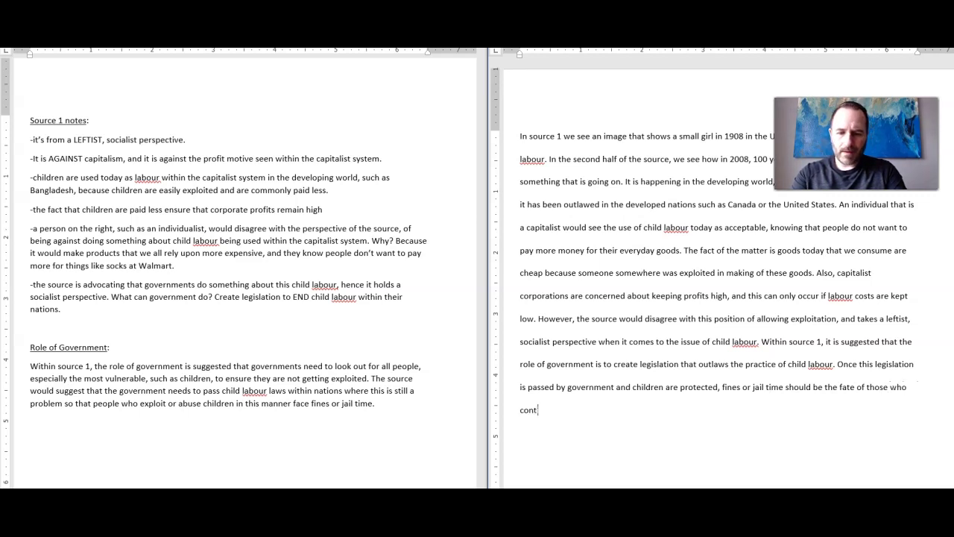
{"action": "type", "text": "inue to explo"}
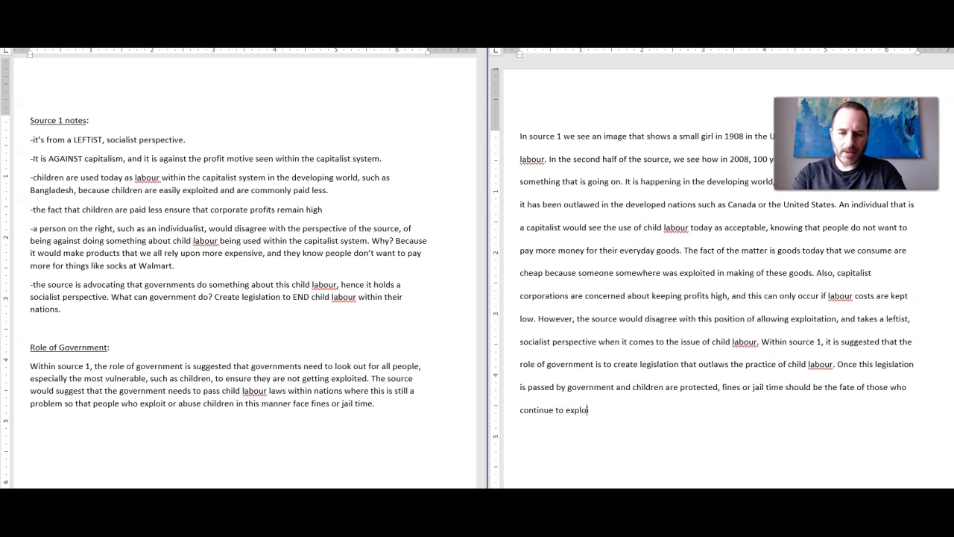
{"action": "type", "text": "it children in oreder"}
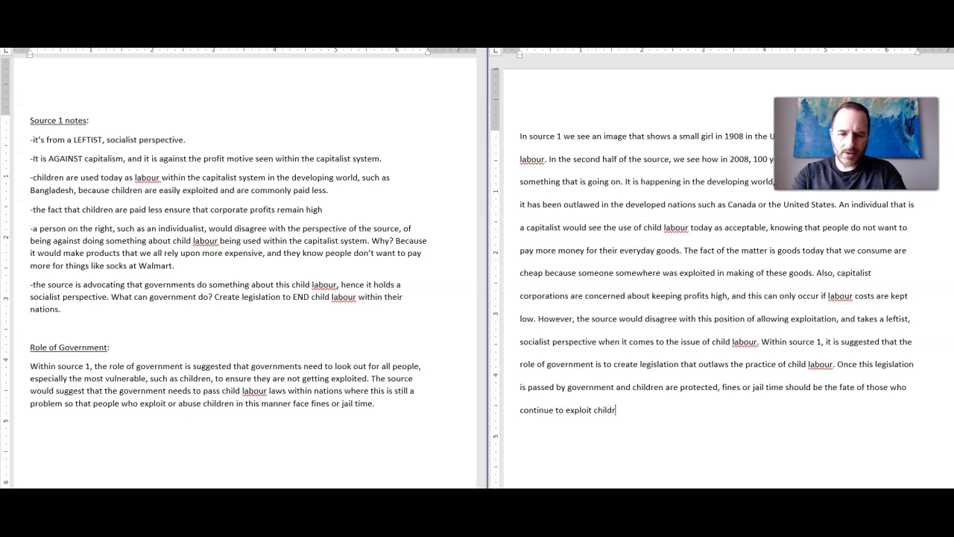
{"action": "key", "text": "BackSpace"}
{"action": "key", "text": "BackSpace"}
{"action": "key", "text": "BackSpace"}
{"action": "key", "text": "BackSpace"}
{"action": "key", "text": "BackSpace"}
{"action": "type", "text": "rder to "}
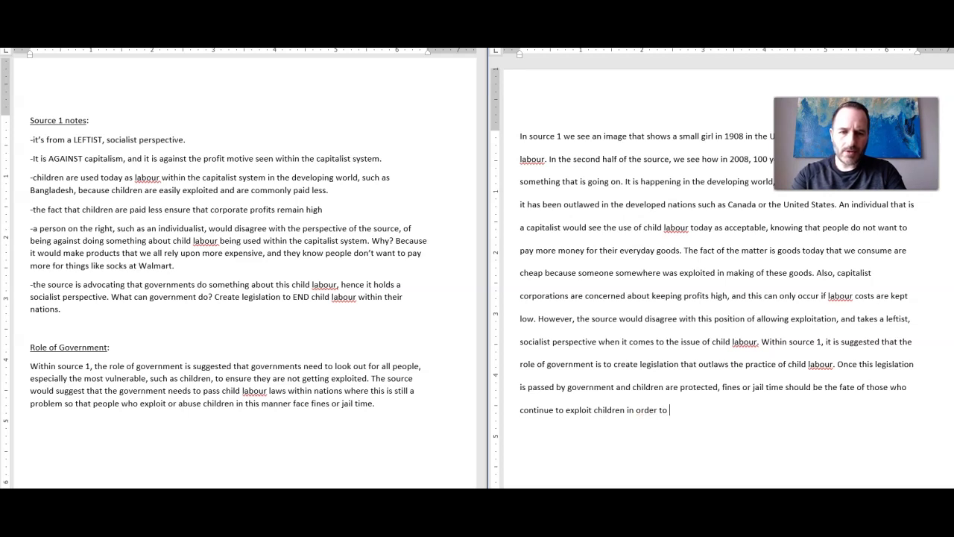
{"action": "type", "text": "keep the capitalist sys"}
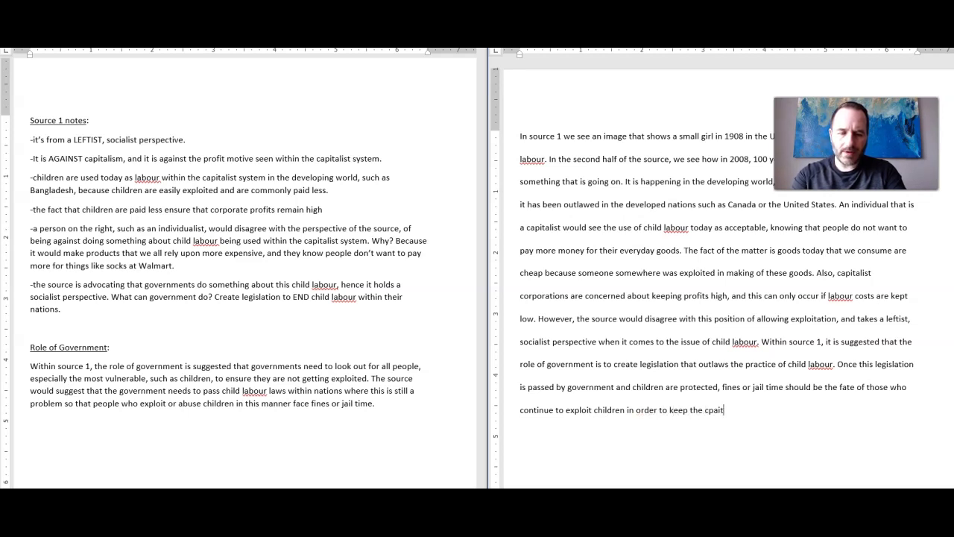
{"action": "type", "text": "tem "}
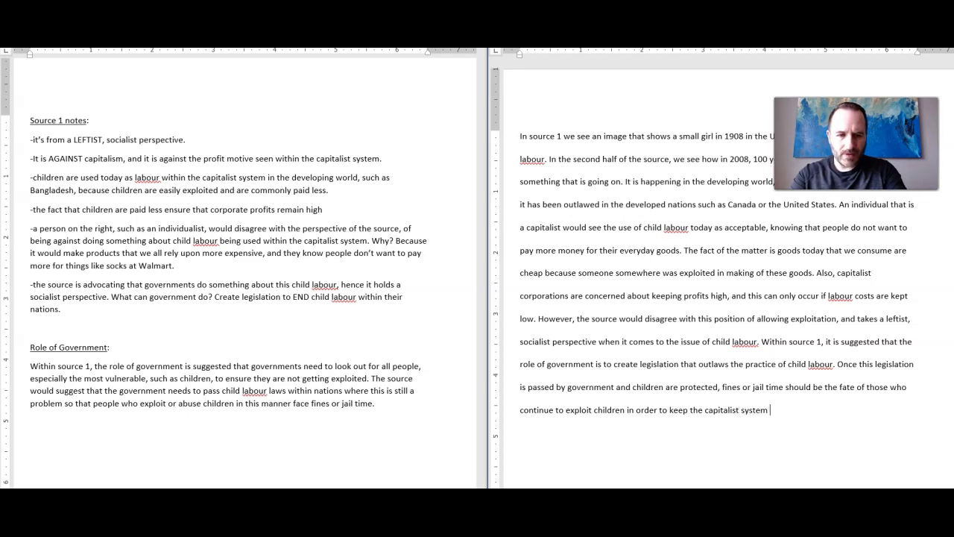
{"action": "type", "text": "profitable."}
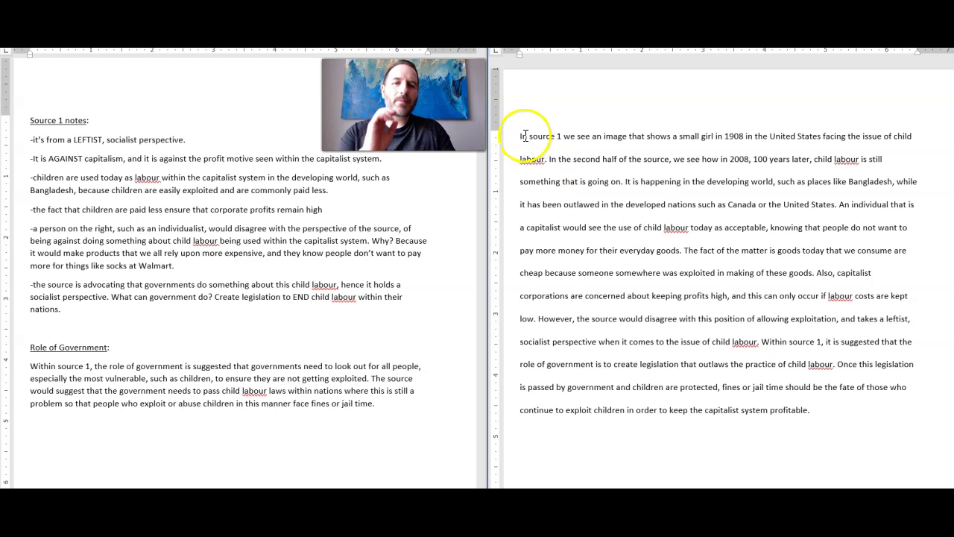
{"action": "left_click_drag", "start_coordinate": [526, 136], "coordinate": [623, 182]}
{"action": "left_click", "coordinate": [704, 209]}
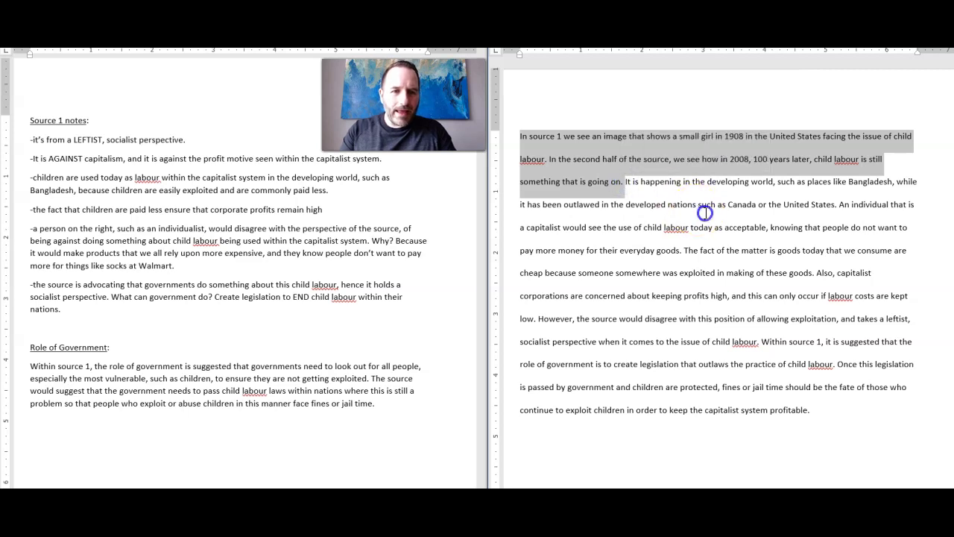
{"action": "left_click_drag", "start_coordinate": [840, 206], "coordinate": [683, 250]}
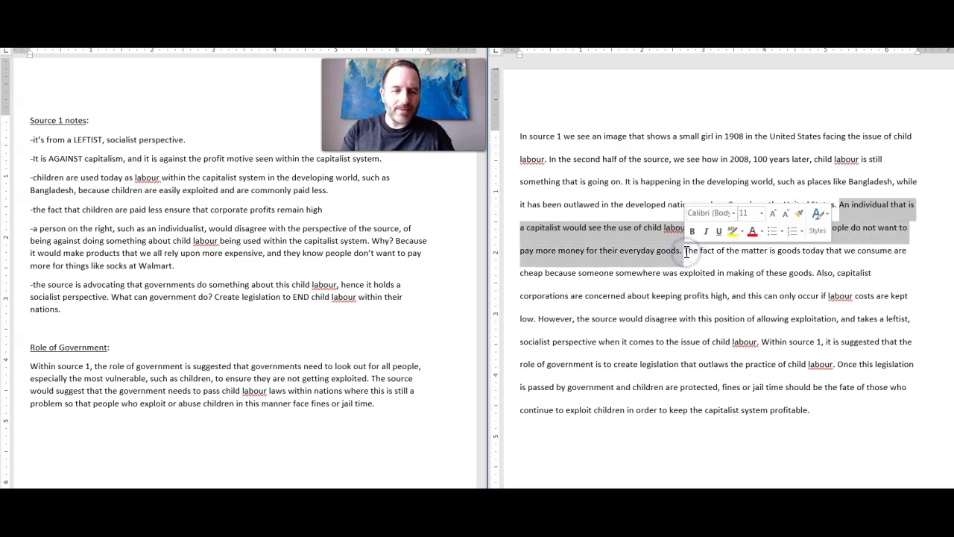
{"action": "left_click", "coordinate": [686, 252]}
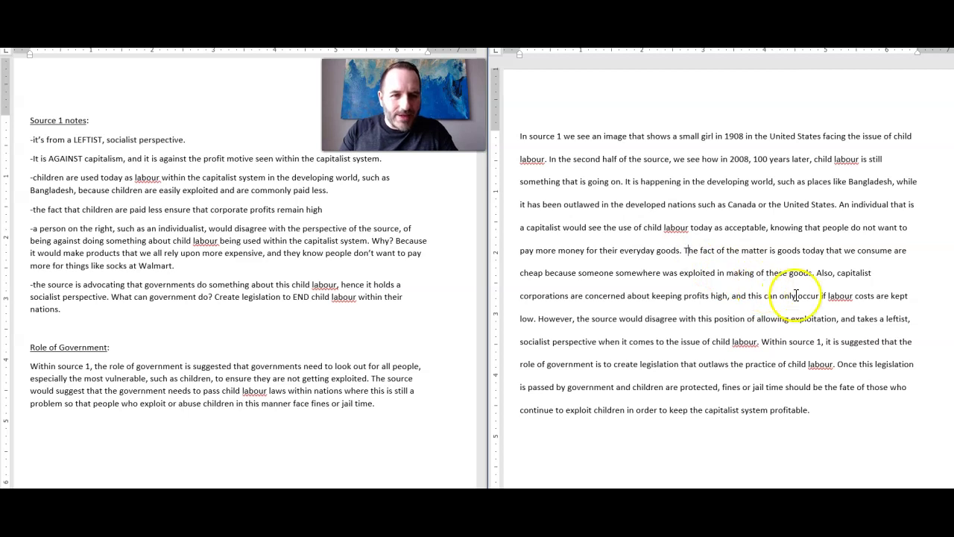
{"action": "left_click_drag", "start_coordinate": [873, 272], "coordinate": [666, 257]}
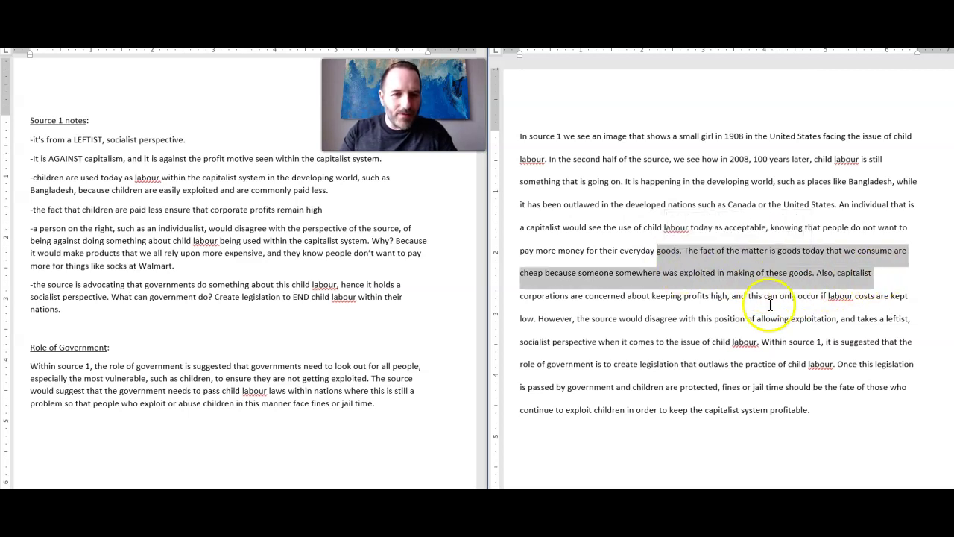
{"action": "left_click_drag", "start_coordinate": [539, 319], "coordinate": [746, 349]}
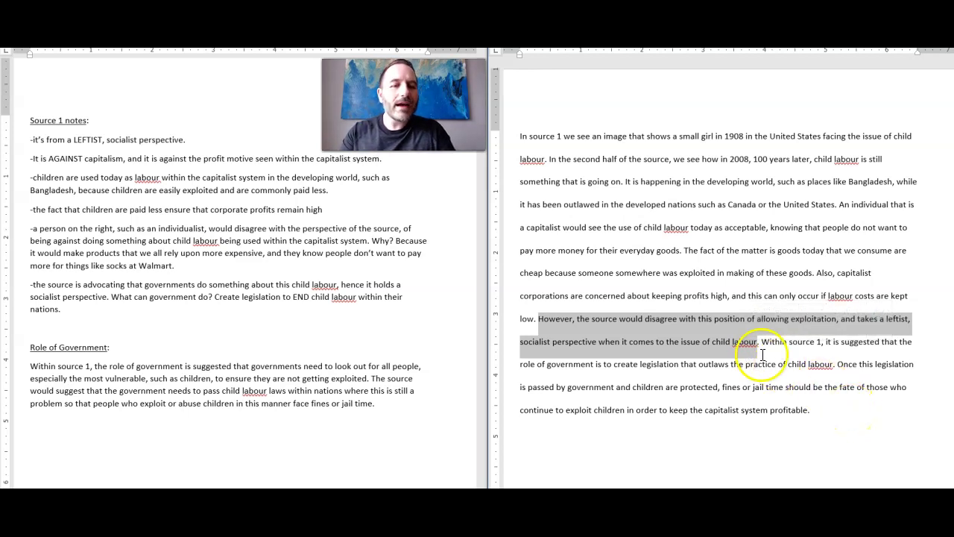
{"action": "left_click_drag", "start_coordinate": [761, 341], "coordinate": [821, 409]}
{"action": "left_click", "coordinate": [568, 361]}
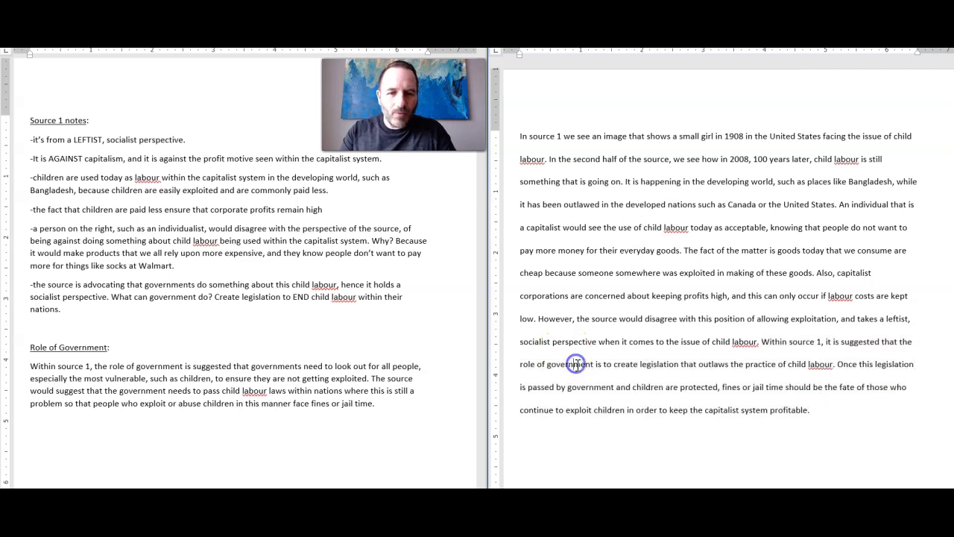
{"action": "left_click_drag", "start_coordinate": [596, 364], "coordinate": [521, 366]}
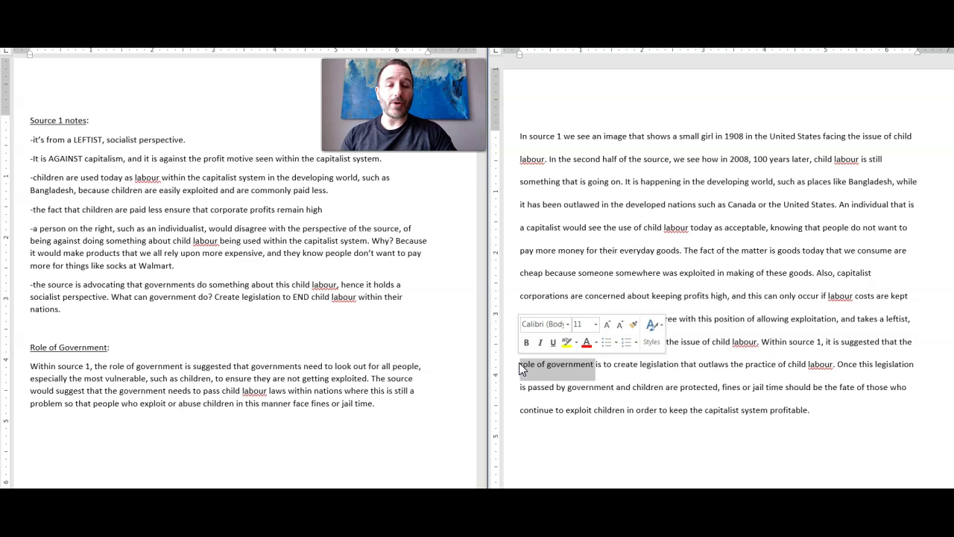
{"action": "left_click", "coordinate": [850, 411]}
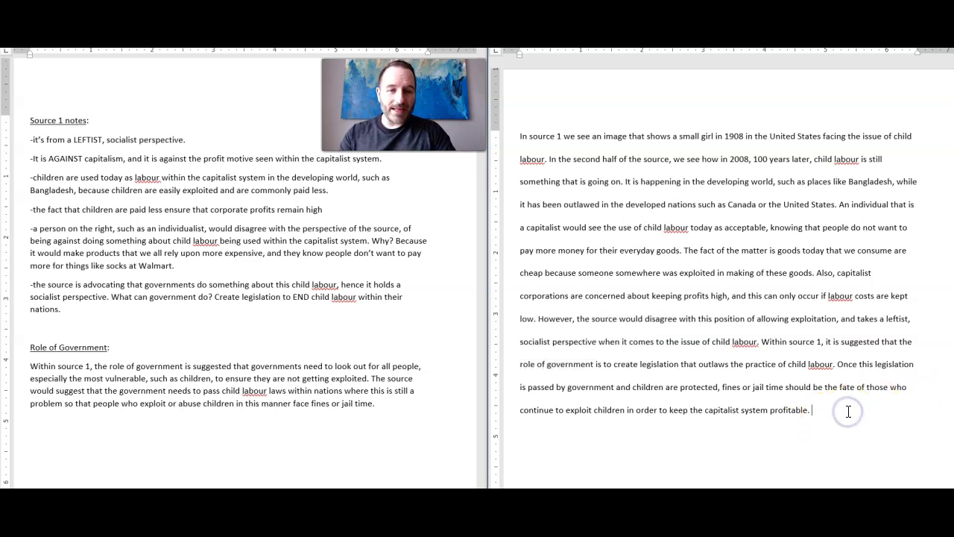
{"action": "scroll", "coordinate": [849, 414], "scroll_direction": "down", "scroll_amount": 4}
{"action": "scroll", "coordinate": [848, 419], "scroll_direction": "up", "scroll_amount": 4}
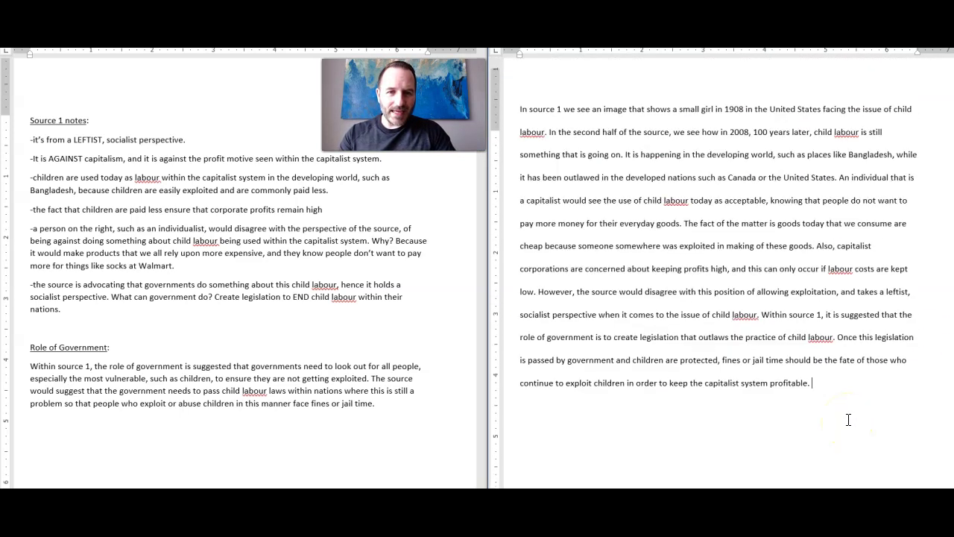
{"action": "scroll", "coordinate": [848, 420], "scroll_direction": "down", "scroll_amount": 1}
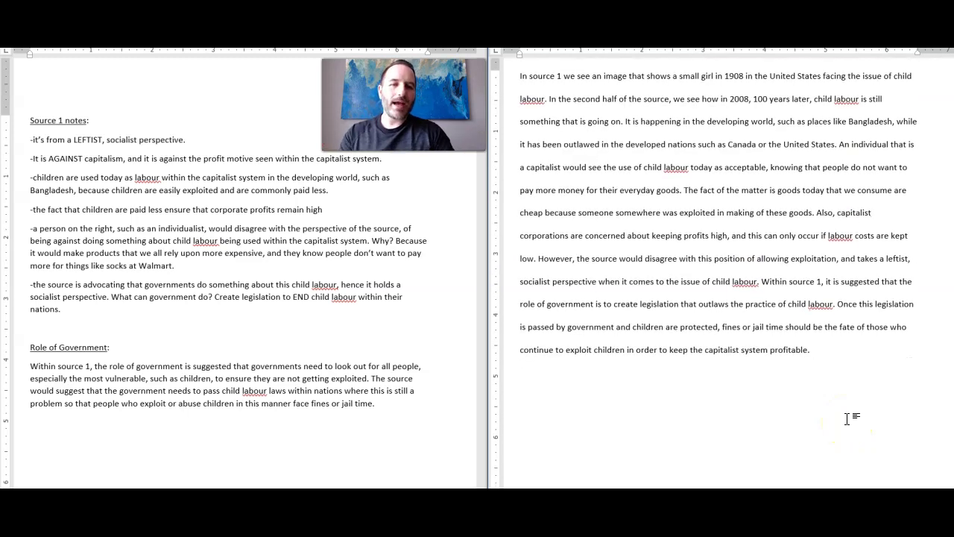
{"action": "scroll", "coordinate": [848, 419], "scroll_direction": "up", "scroll_amount": 1}
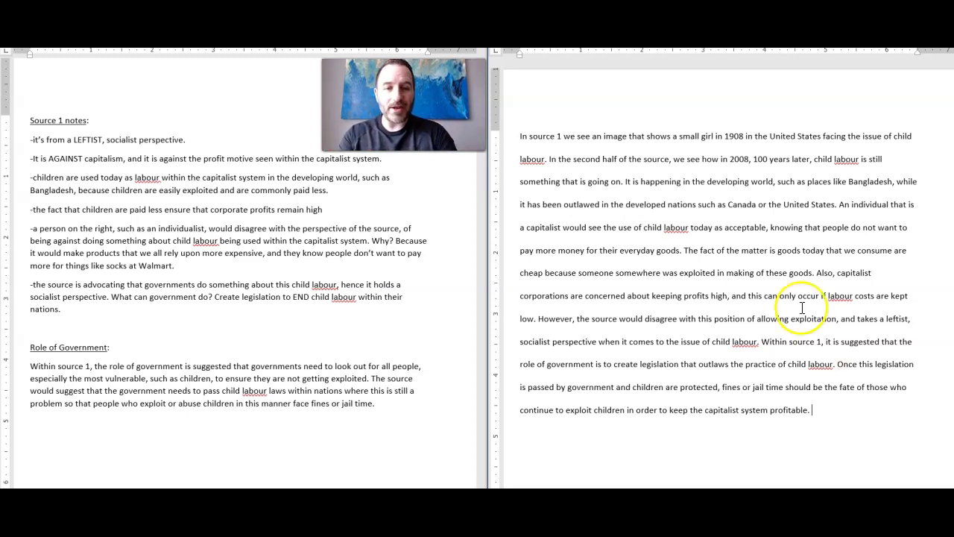
{"action": "left_click_drag", "start_coordinate": [524, 132], "coordinate": [854, 415]}
{"action": "left_click", "coordinate": [854, 414]}
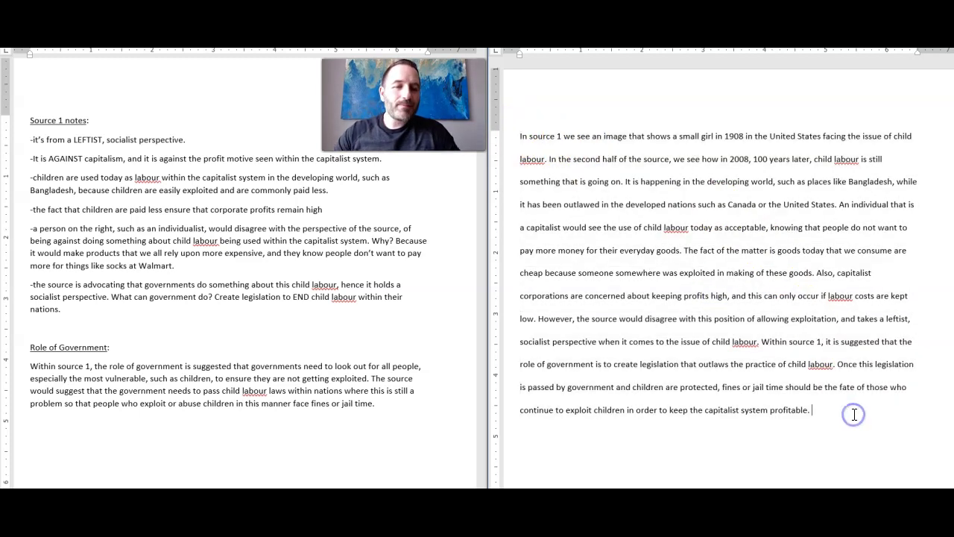